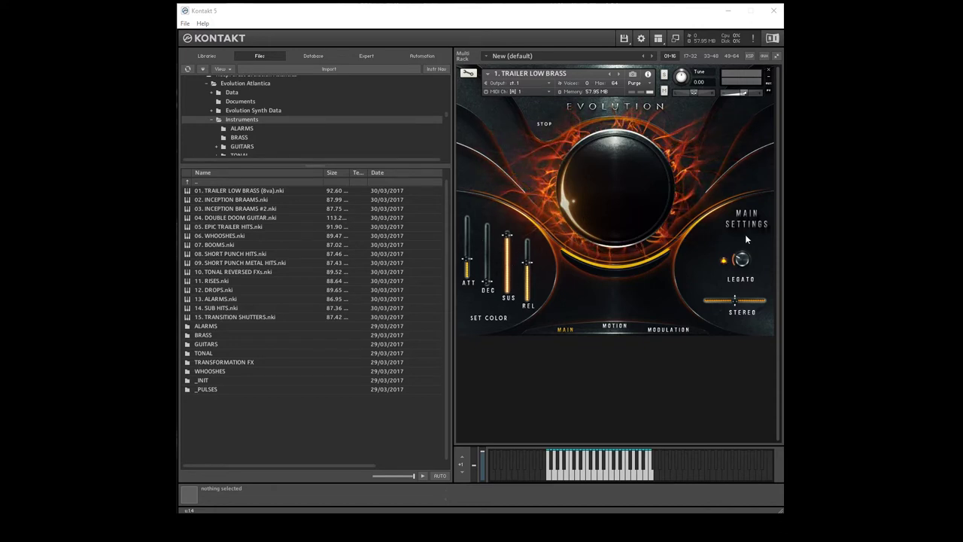
Go from the Motion page to the Modulation page with the Volume and Pan LFOs.
{"action": "left_click", "coordinate": [617, 327]}
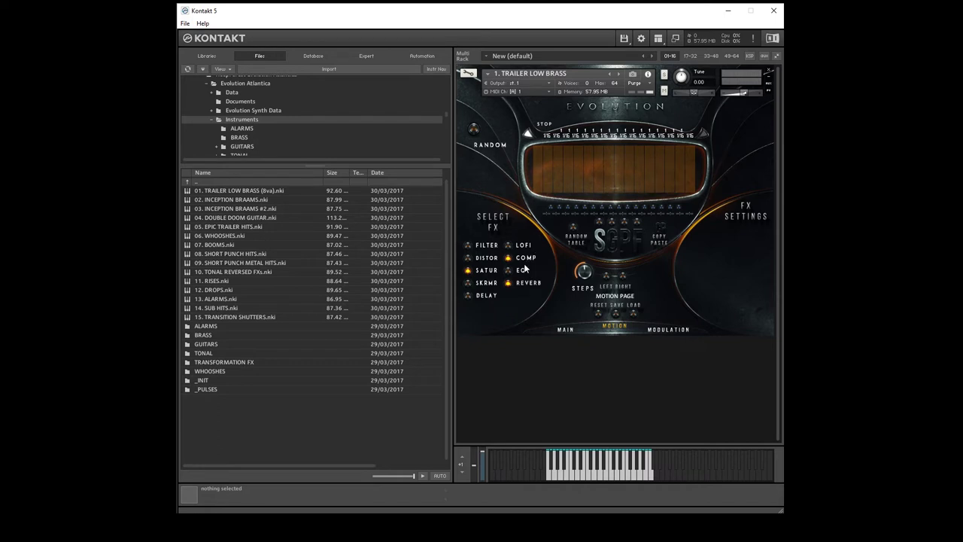
{"action": "left_click", "coordinate": [668, 330]}
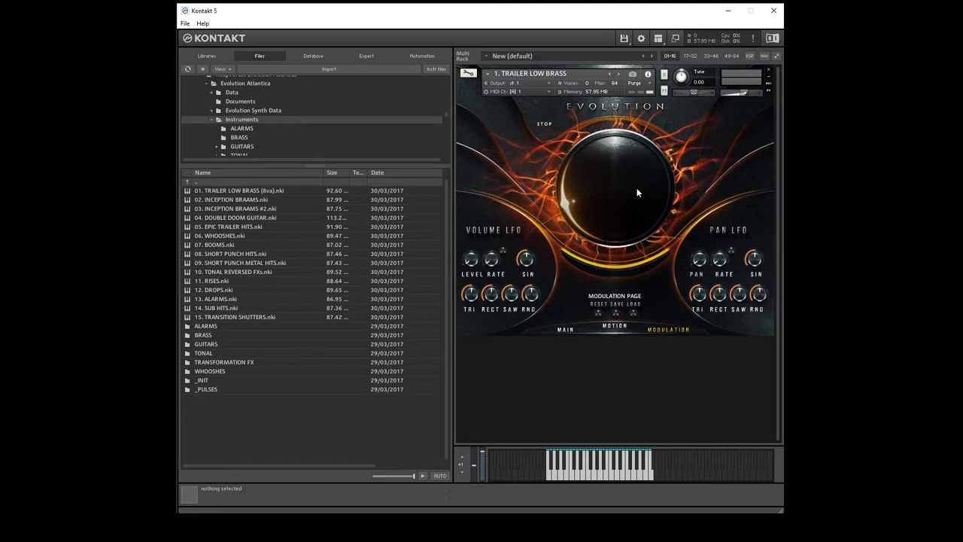
Return to the Main page and drag 02. INCEPTION BRAAMS.nki onto the instrument.
{"action": "left_click", "coordinate": [566, 329]}
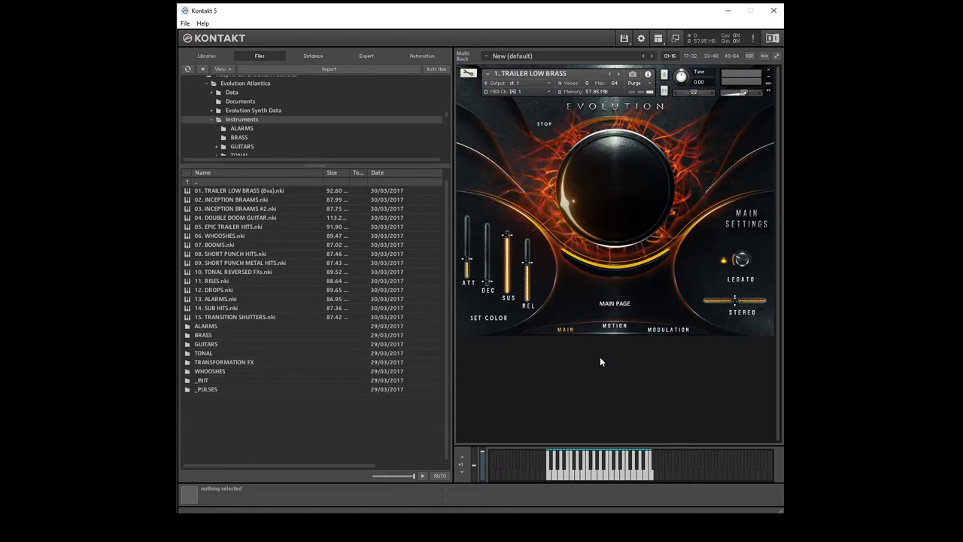
{"action": "left_click", "coordinate": [323, 199]}
{"action": "left_click_drag", "start_coordinate": [323, 198], "coordinate": [549, 188]}
{"action": "left_click", "coordinate": [481, 302]}
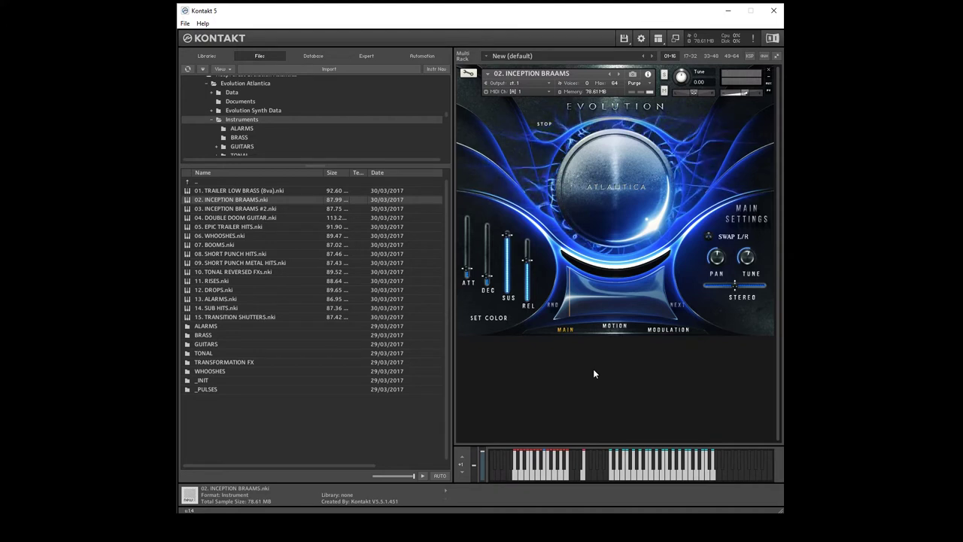
{"action": "left_click", "coordinate": [562, 474]}
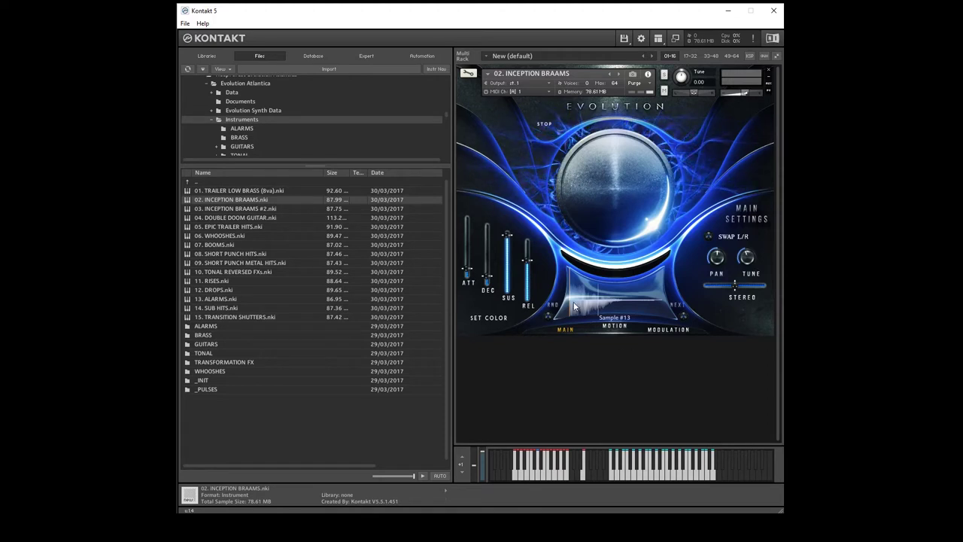
Set the sample offset to 23% and drag 03. INCEPTION BRAAMS #2.nki onto the instrument.
{"action": "mouse_move", "coordinate": [571, 295]}
{"action": "left_mouse_down"}
{"action": "mouse_move", "coordinate": [608, 300]}
{"action": "mouse_move", "coordinate": [548, 309]}
{"action": "left_mouse_up"}
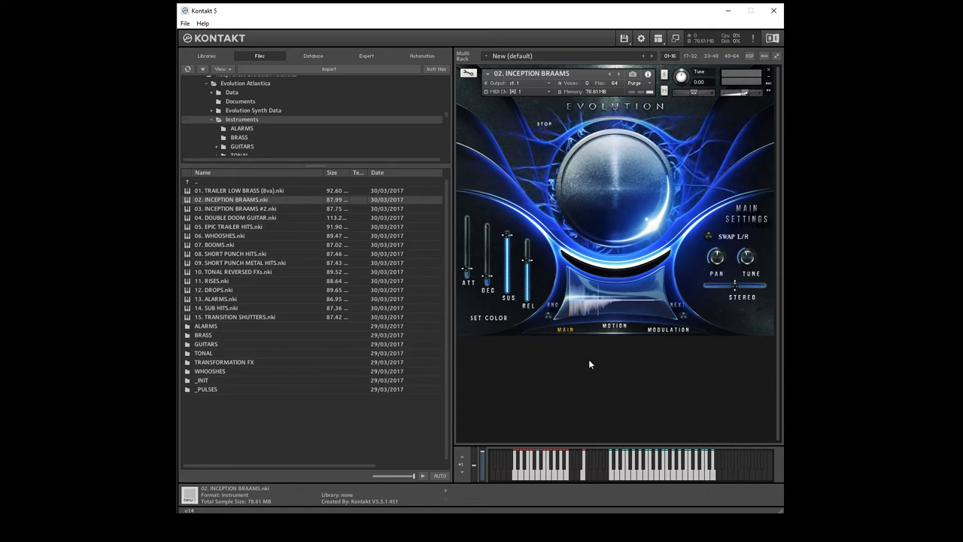
{"action": "left_click_drag", "start_coordinate": [257, 211], "coordinate": [606, 184]}
Confirm replacing the current instrument with 03. INCEPTION BRAAMS #2.
{"action": "left_click", "coordinate": [478, 304]}
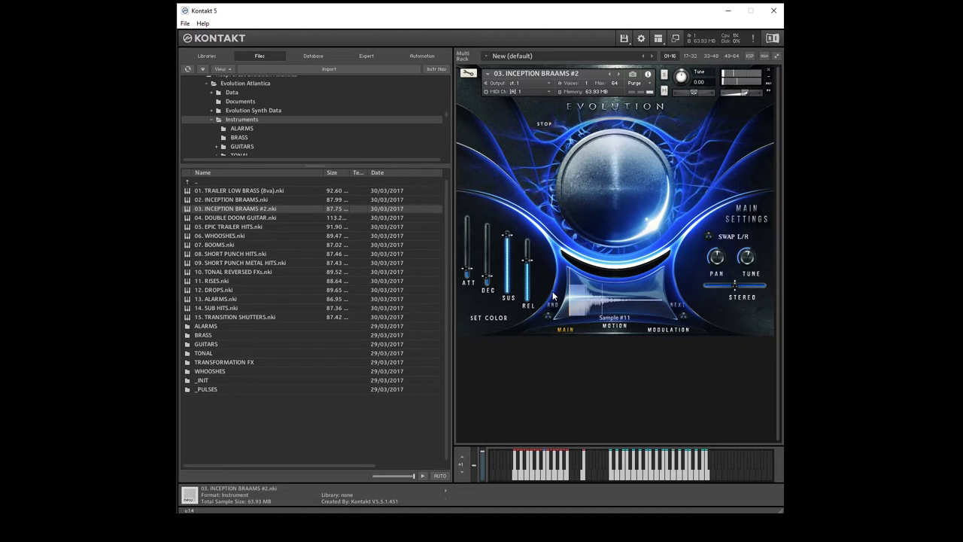
Drag 04. DOUBLE DOOM GUITAR.nki from the browser onto the rack instrument.
{"action": "left_click", "coordinate": [234, 218]}
{"action": "left_click_drag", "start_coordinate": [232, 216], "coordinate": [625, 175]}
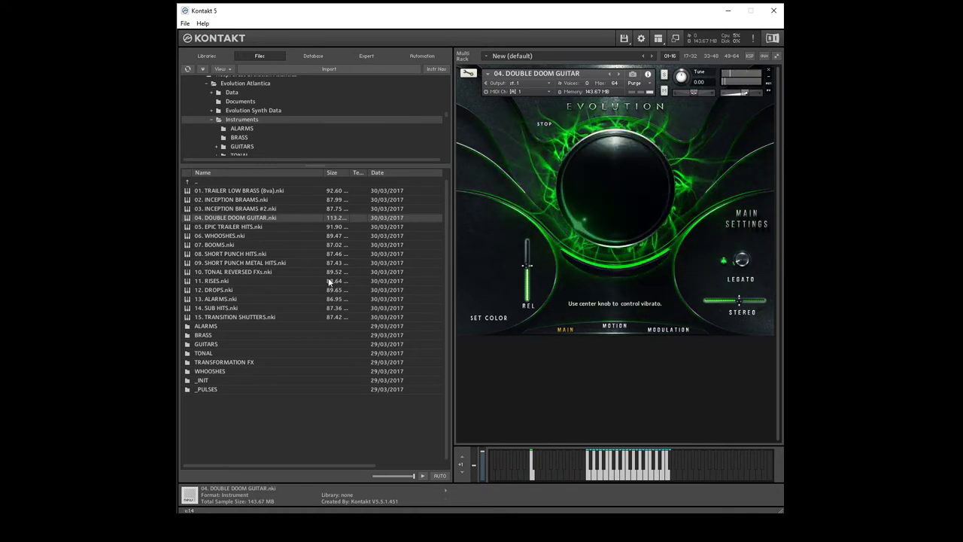
Select 05. EPIC TRAILER HITS.nki and confirm the replacement of Double Doom Guitar.
{"action": "left_click", "coordinate": [226, 227]}
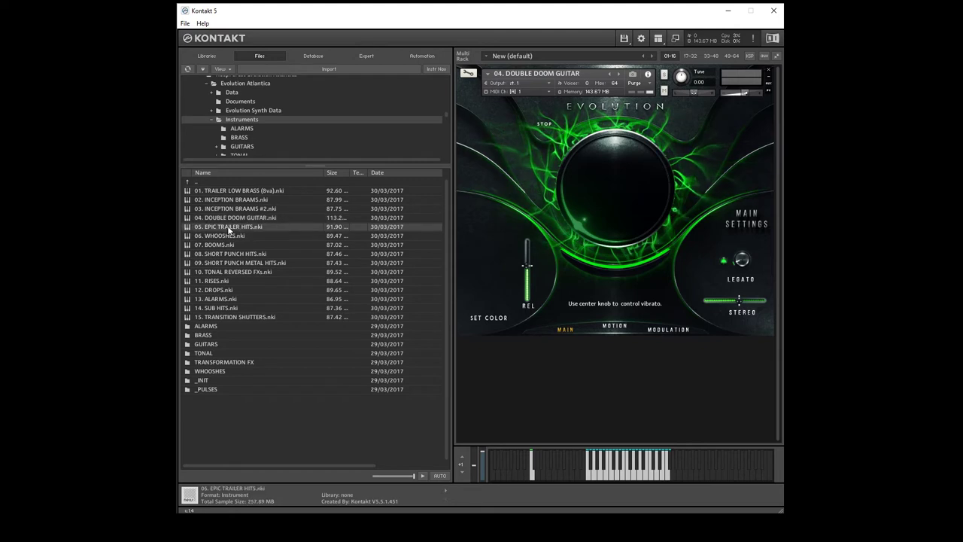
{"action": "left_click", "coordinate": [494, 304]}
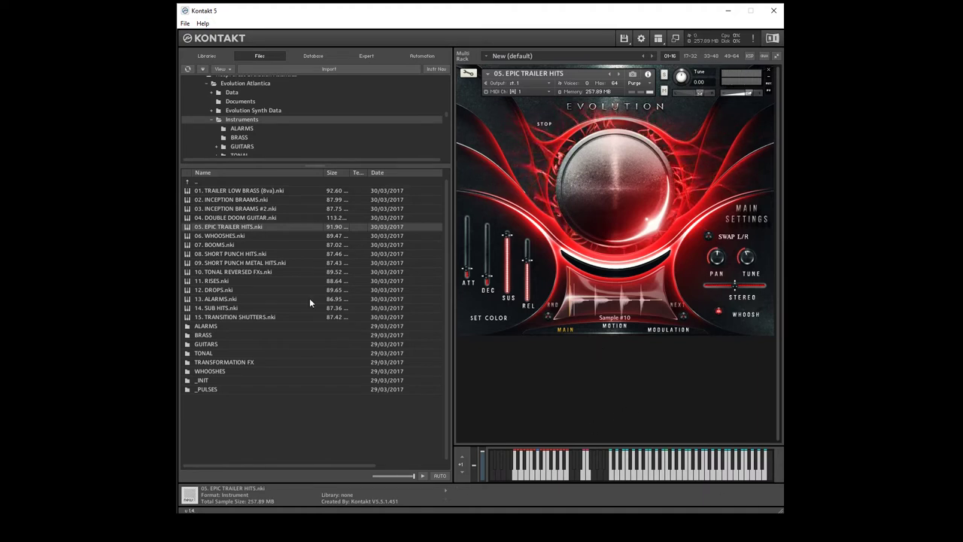
Drag 06. WHOOSHES.nki onto the rack, replacing Epic Trailer Hits.
{"action": "left_click", "coordinate": [231, 236]}
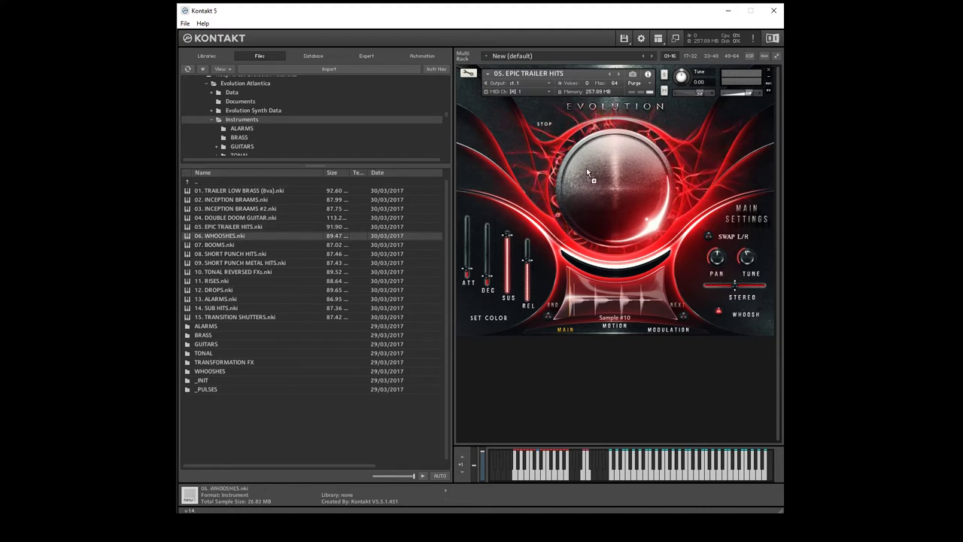
{"action": "left_click_drag", "start_coordinate": [231, 236], "coordinate": [578, 187]}
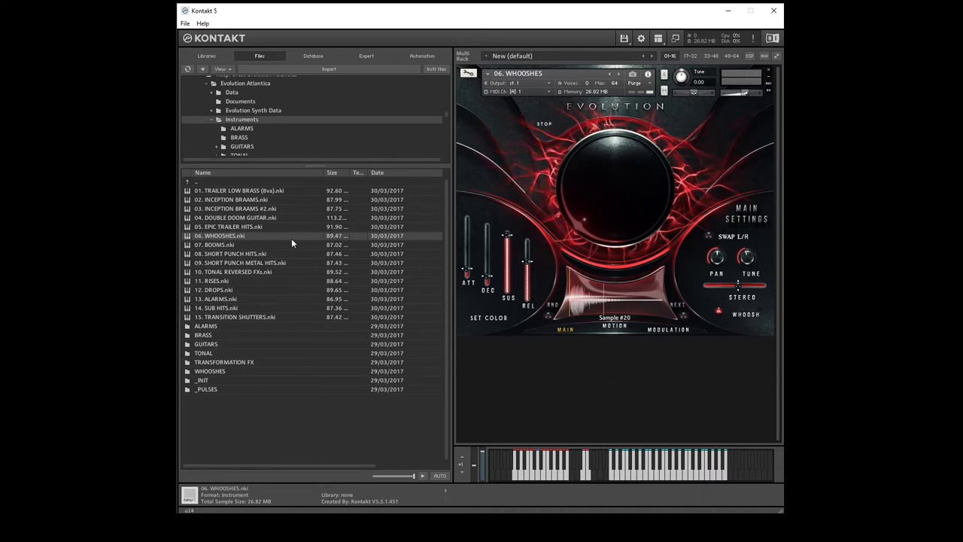
Load 07. BOOMS, then drag 08. SHORT PUNCH HITS.nki over it.
{"action": "double_click", "coordinate": [240, 244]}
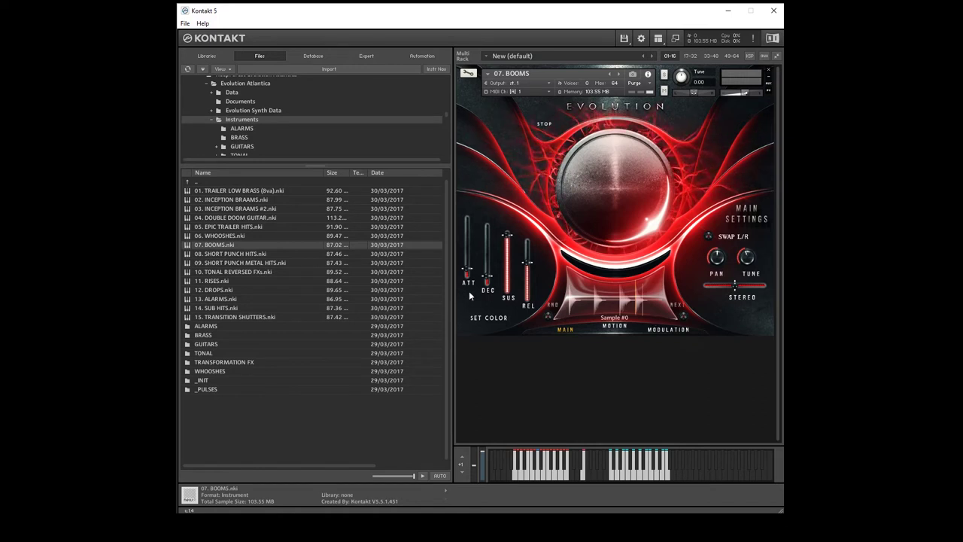
{"action": "left_click_drag", "start_coordinate": [247, 257], "coordinate": [620, 222]}
Confirm Short Punch Hits, step to 09. SHORT PUNCH METAL HITS, and audition eight samples.
{"action": "left_click", "coordinate": [492, 305]}
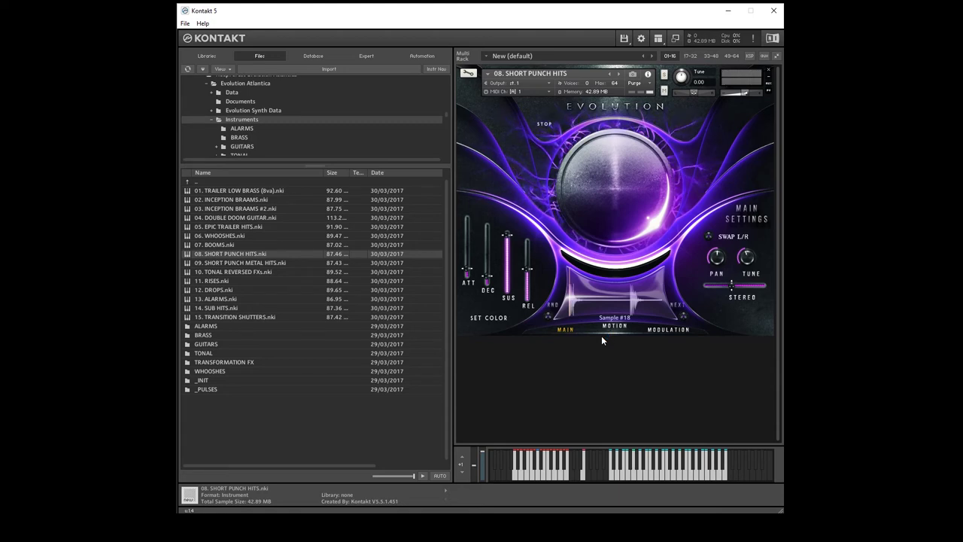
{"action": "left_click", "coordinate": [618, 73]}
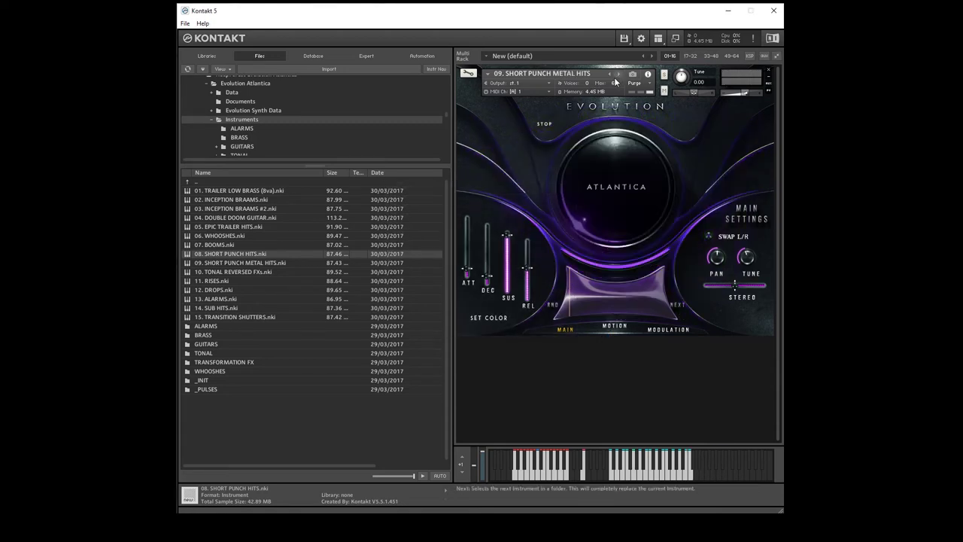
{"action": "left_click", "coordinate": [584, 238]}
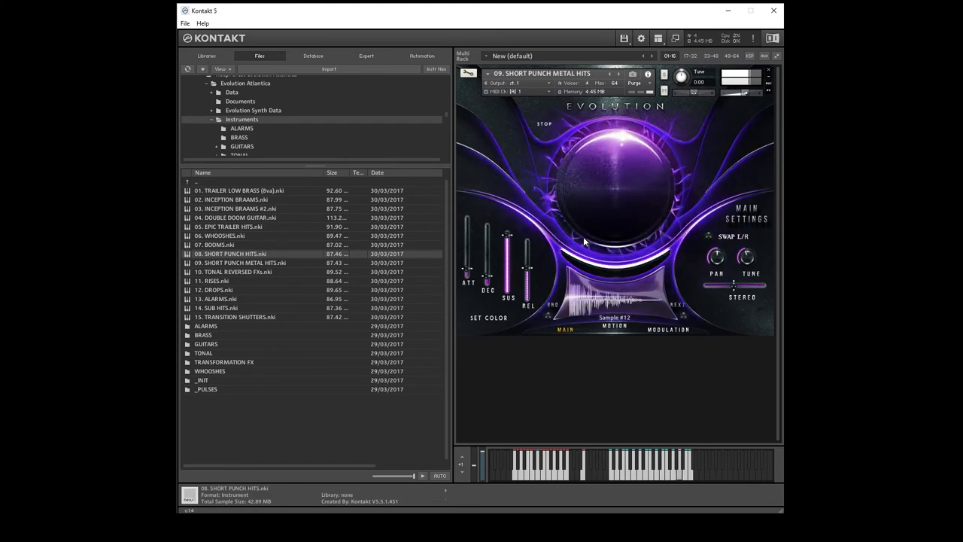
{"action": "left_click", "coordinate": [583, 239]}
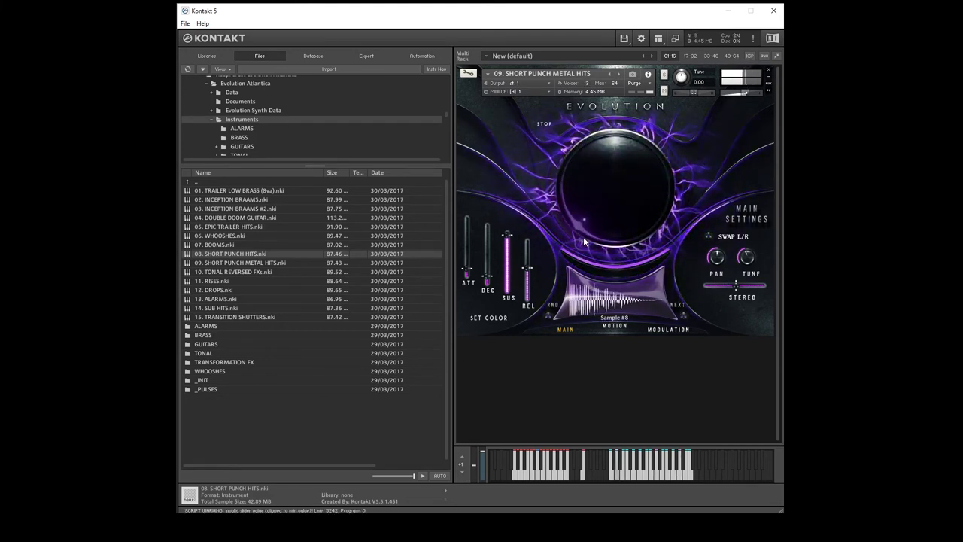
{"action": "left_click", "coordinate": [584, 241]}
{"action": "left_click", "coordinate": [584, 240]}
{"action": "left_click", "coordinate": [584, 240]}
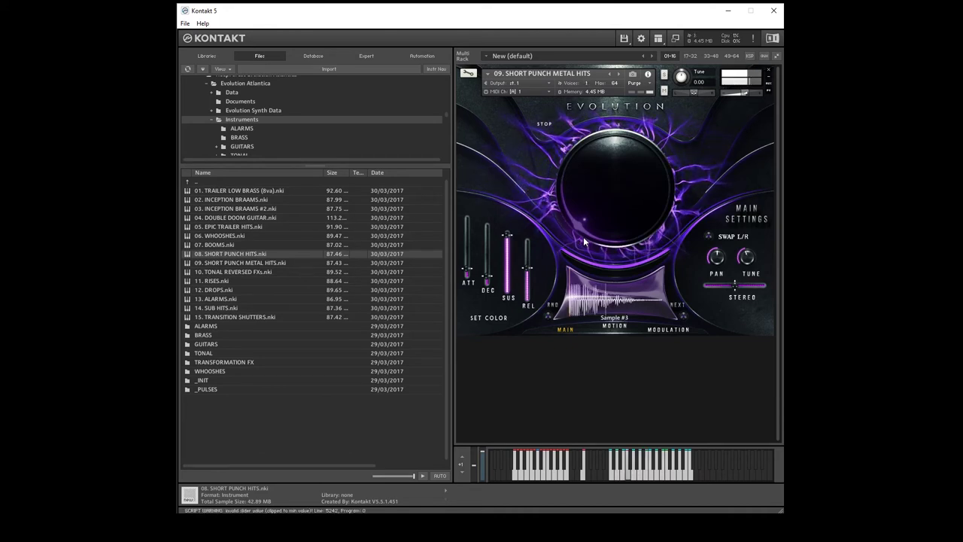
{"action": "left_click", "coordinate": [584, 241]}
{"action": "left_click", "coordinate": [584, 241]}
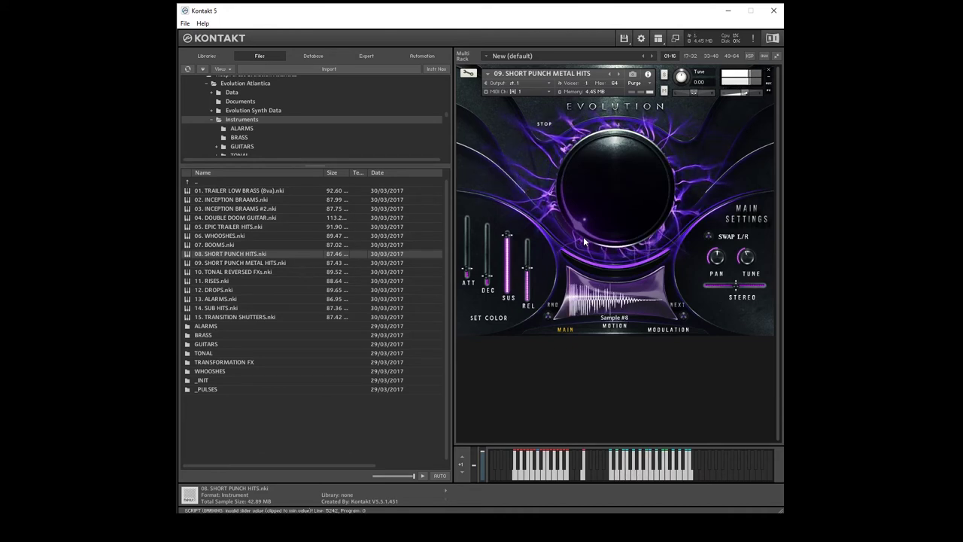
{"action": "left_click", "coordinate": [584, 241]}
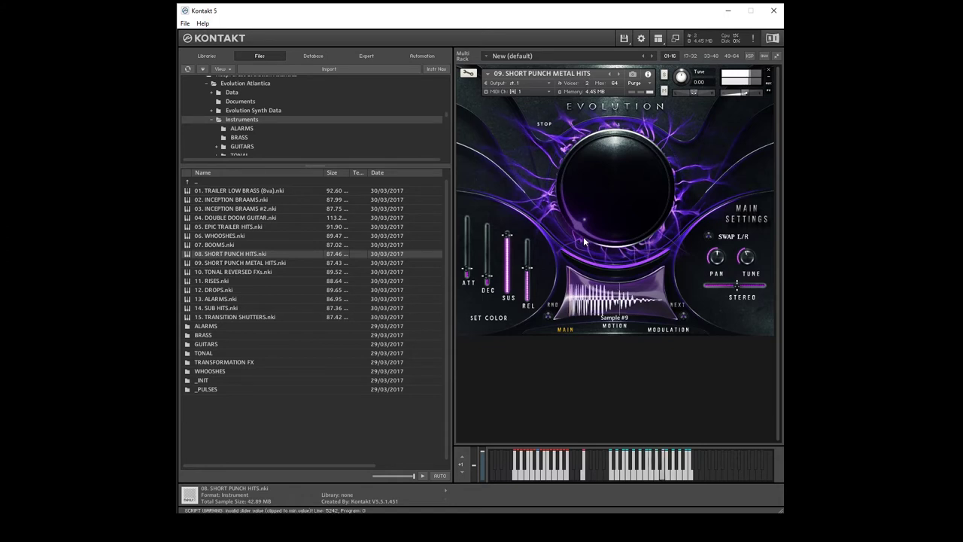
Load 10. TONAL REVERSED FXs.nki and drag its sample offset to 11 %.
{"action": "double_click", "coordinate": [259, 270]}
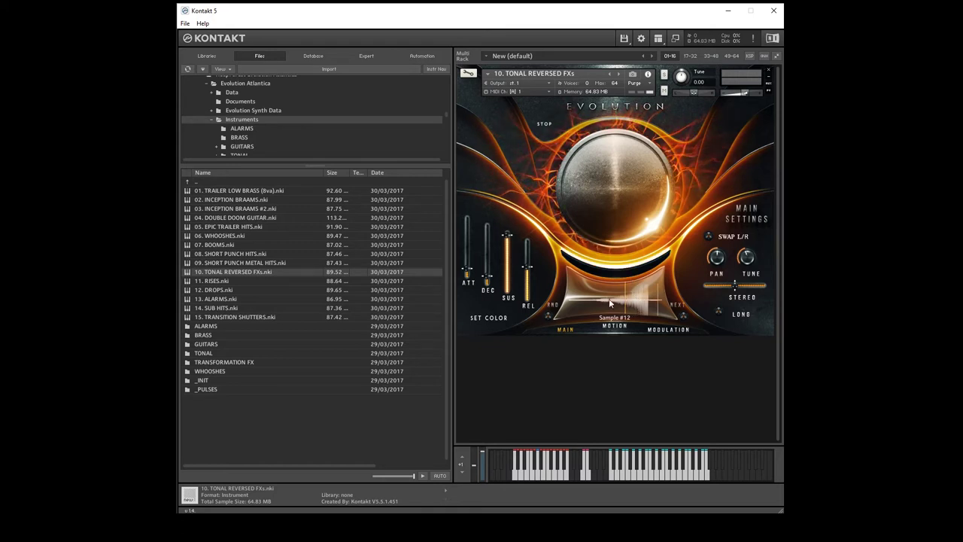
{"action": "left_click_drag", "start_coordinate": [657, 292], "coordinate": [576, 295]}
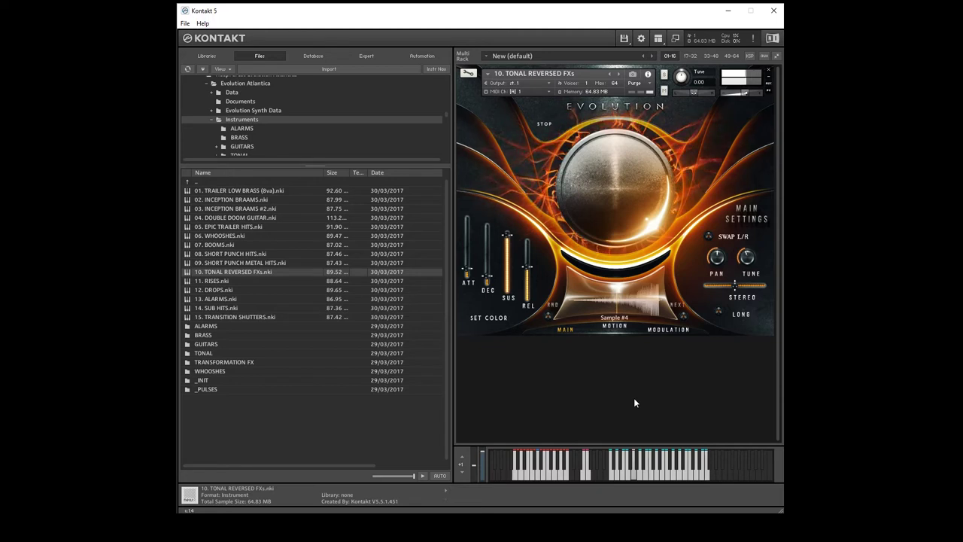
Load 11. RISES.nki, replacing Tonal Reversed FXs, and play it on the keyboard.
{"action": "double_click", "coordinate": [224, 282]}
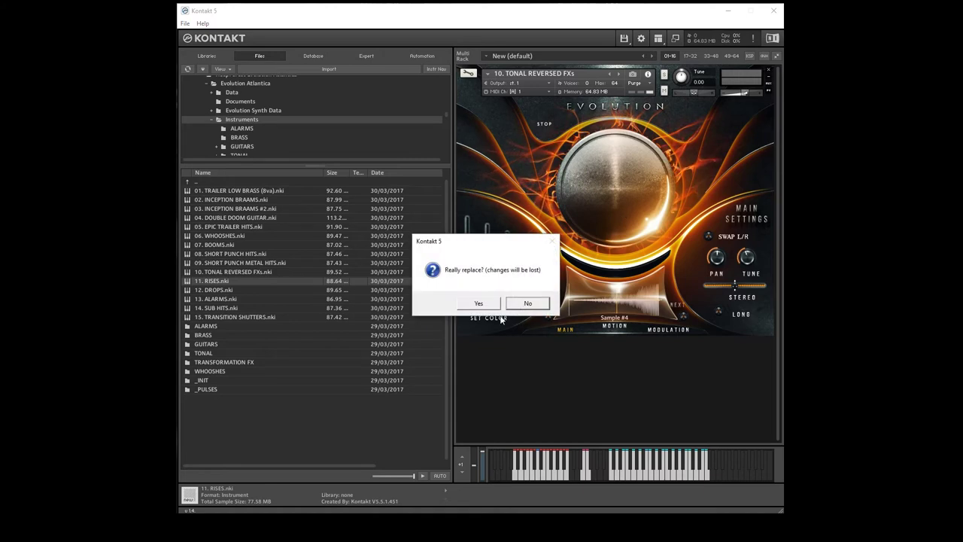
{"action": "left_click", "coordinate": [481, 302]}
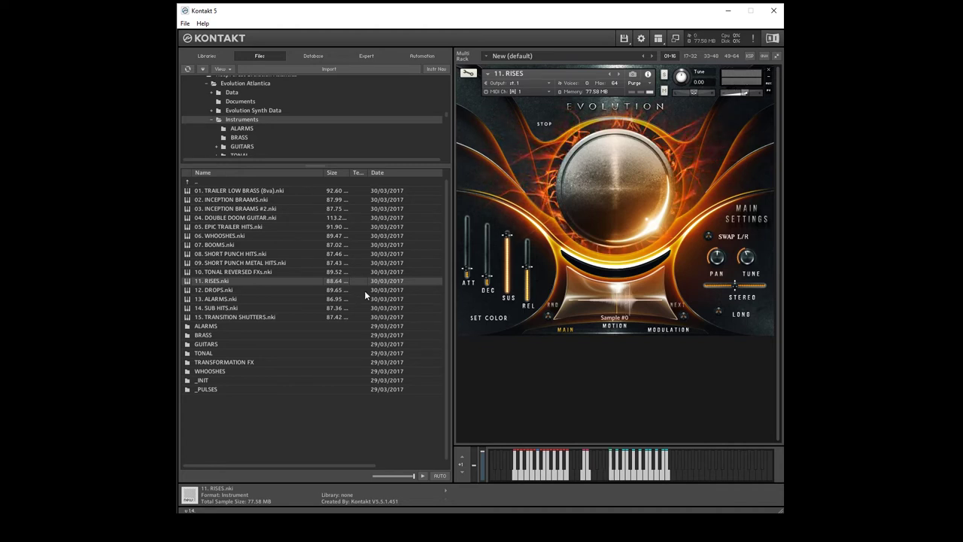
Load 12. DROPS.nki in place of Rises and play it.
{"action": "left_click", "coordinate": [253, 290]}
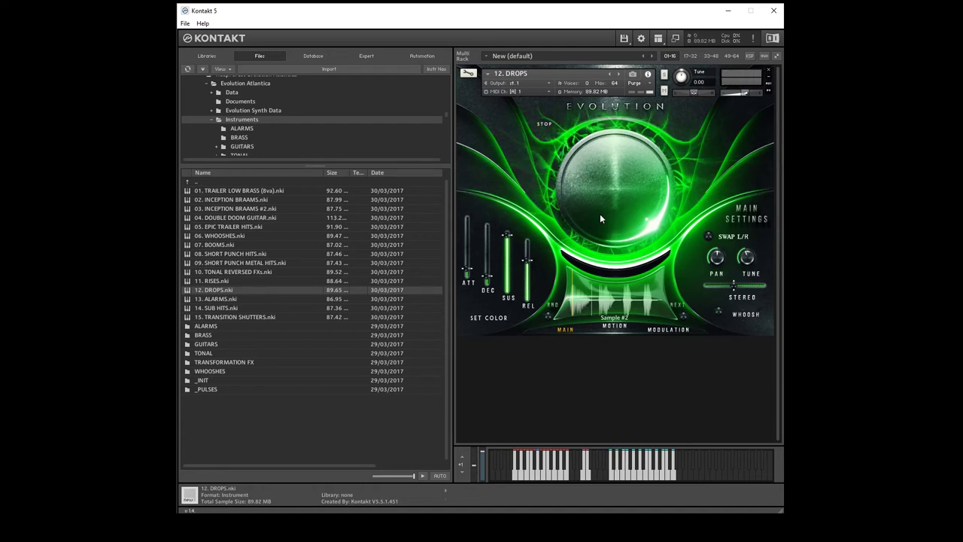
Load 13. ALARMS.nki in place of Drops and play it on the keyboard.
{"action": "double_click", "coordinate": [308, 298]}
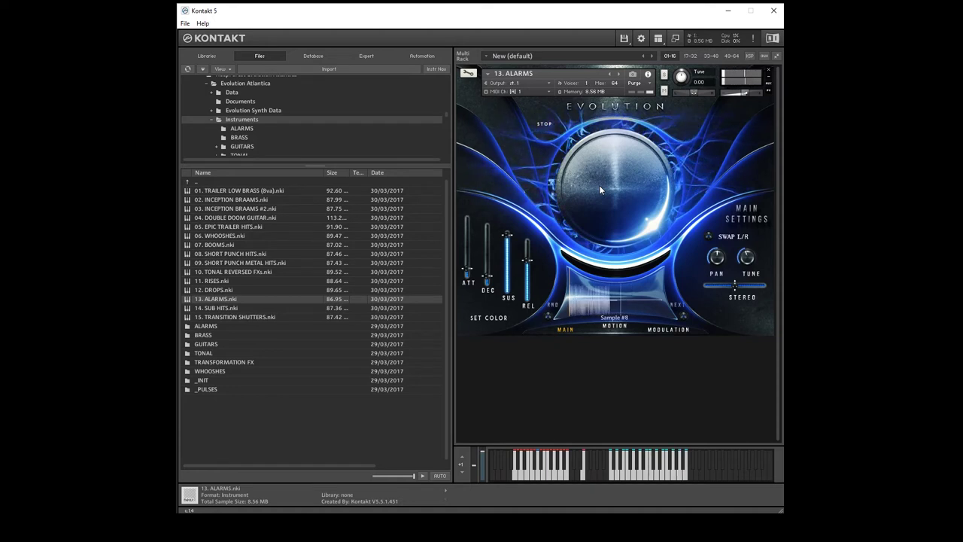
Load and play 14. SUB HITS.nki, then select 15. TRANSITION SHUTTERS in the list.
{"action": "left_click", "coordinate": [249, 308]}
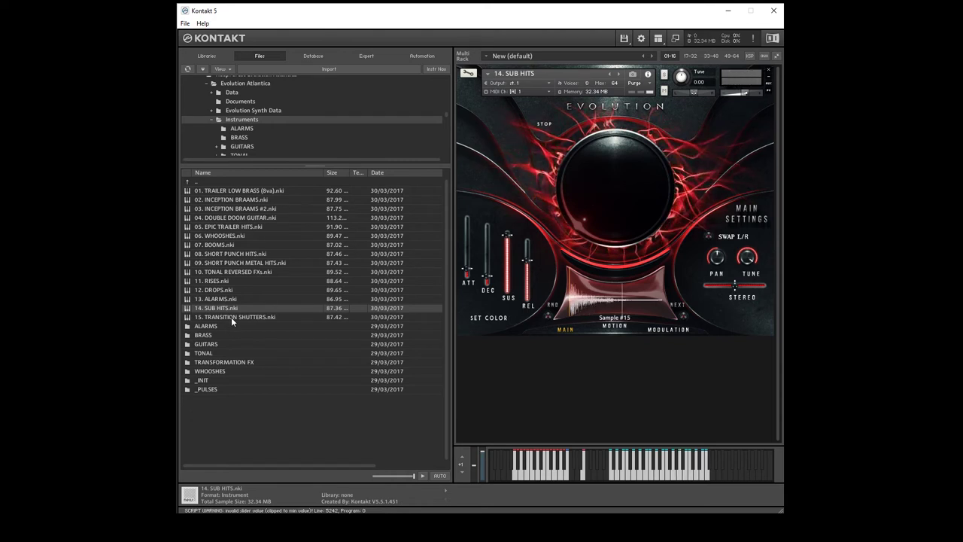
{"action": "key", "text": "Down"}
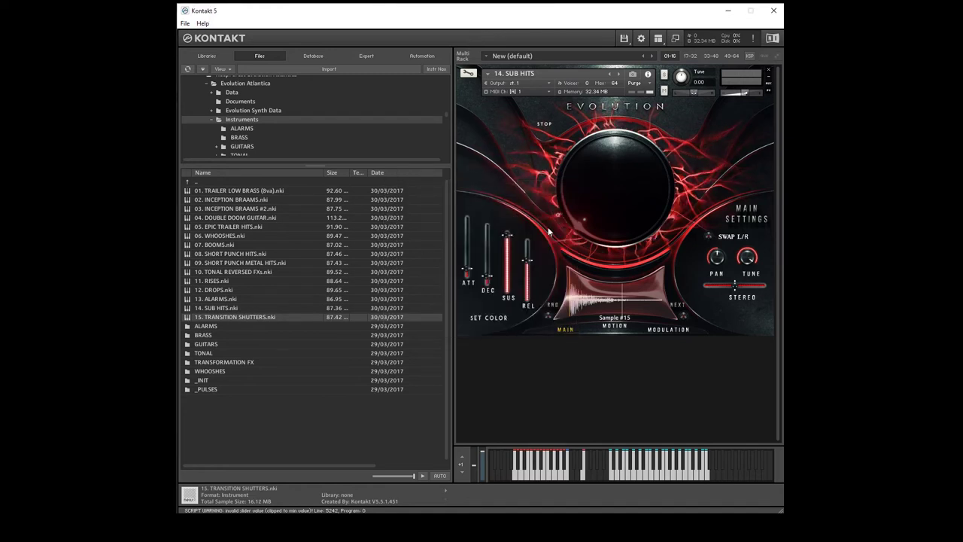
Load 15. TRANSITION SHUTTERS, browse the ALARMS folder, and return to Instruments.
{"action": "key", "text": "Return"}
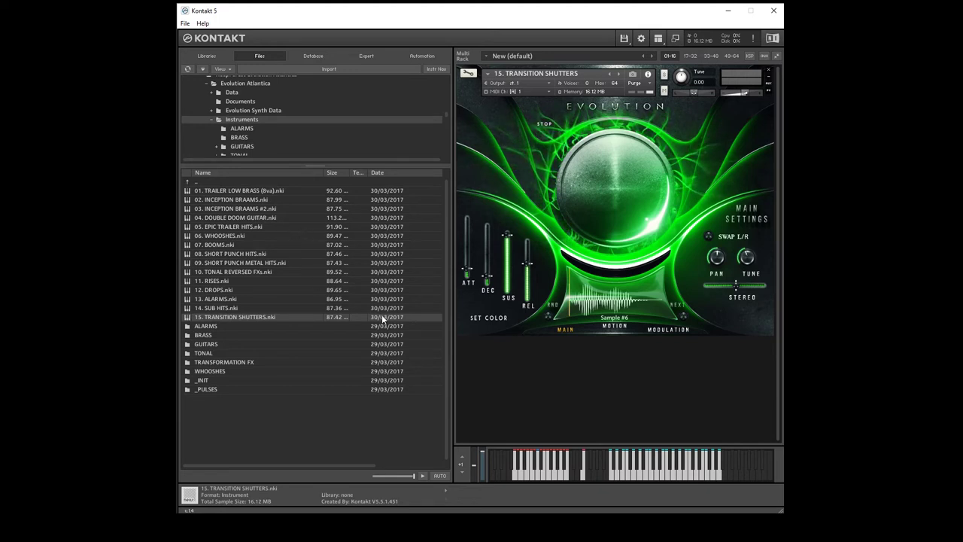
{"action": "double_click", "coordinate": [207, 326]}
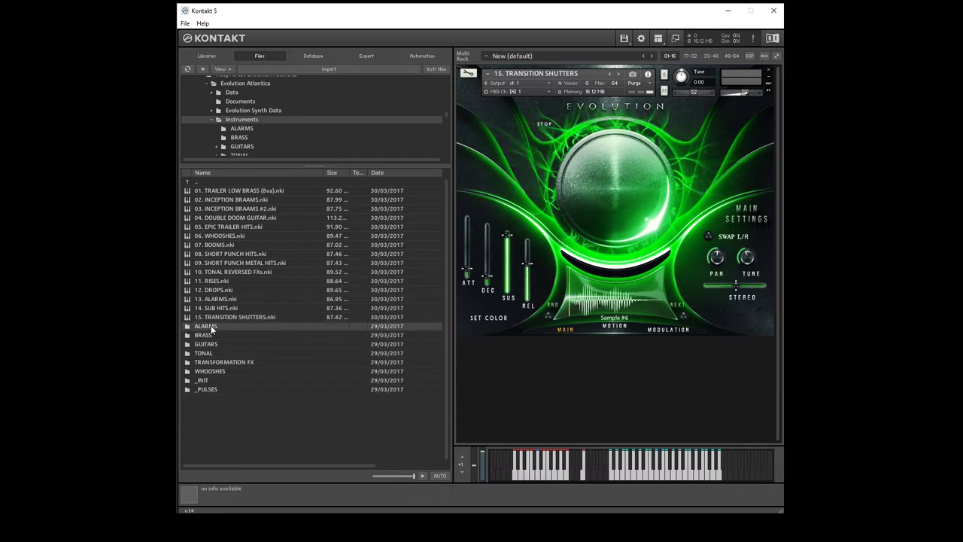
{"action": "double_click", "coordinate": [223, 182]}
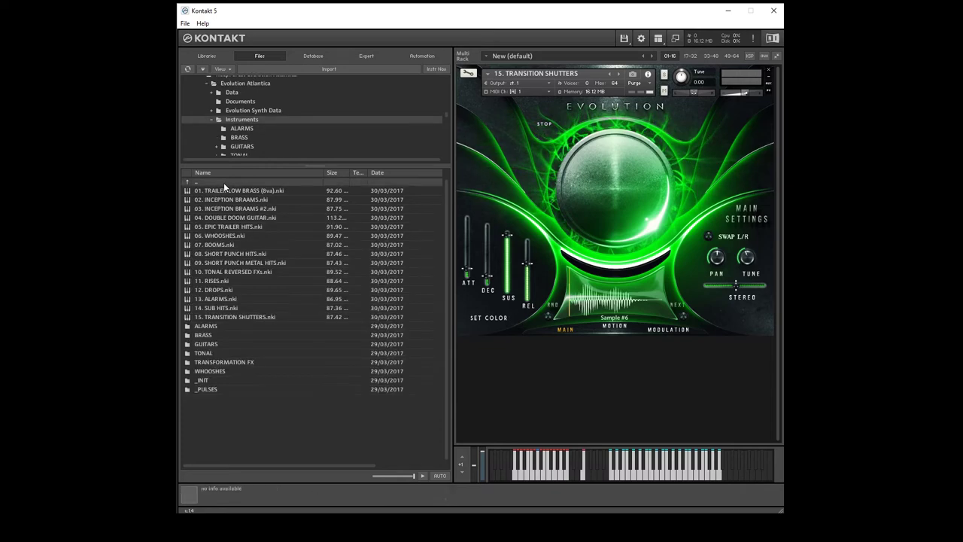
In the BRASS folder, load and play 3. EPIC BENDS, then load 4. GROWLING BRASS.
{"action": "double_click", "coordinate": [214, 335]}
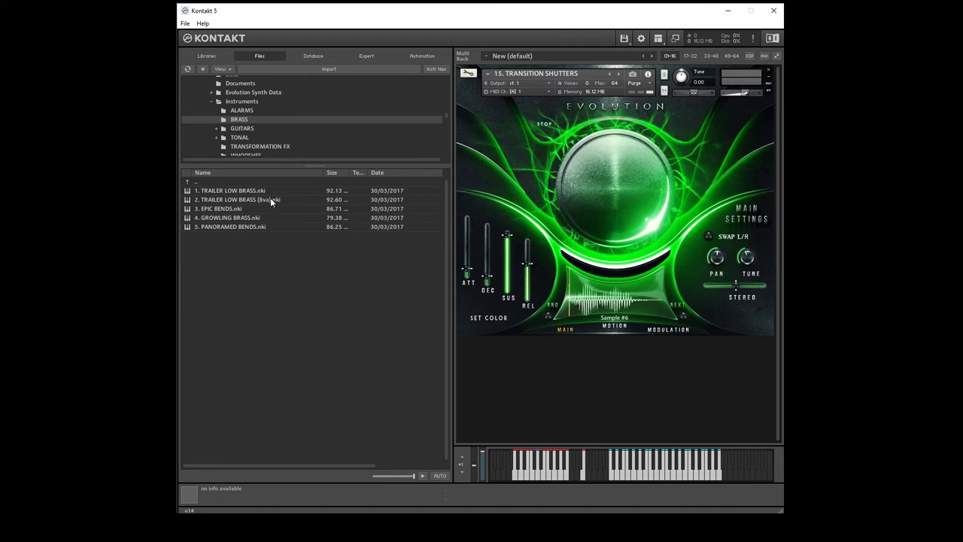
{"action": "left_click", "coordinate": [227, 208]}
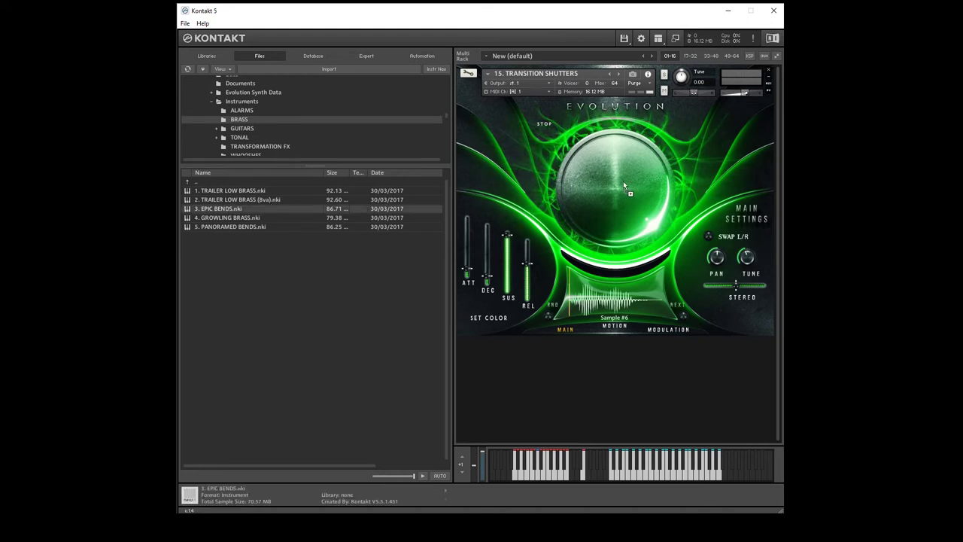
{"action": "left_click_drag", "start_coordinate": [623, 181], "coordinate": [623, 180]}
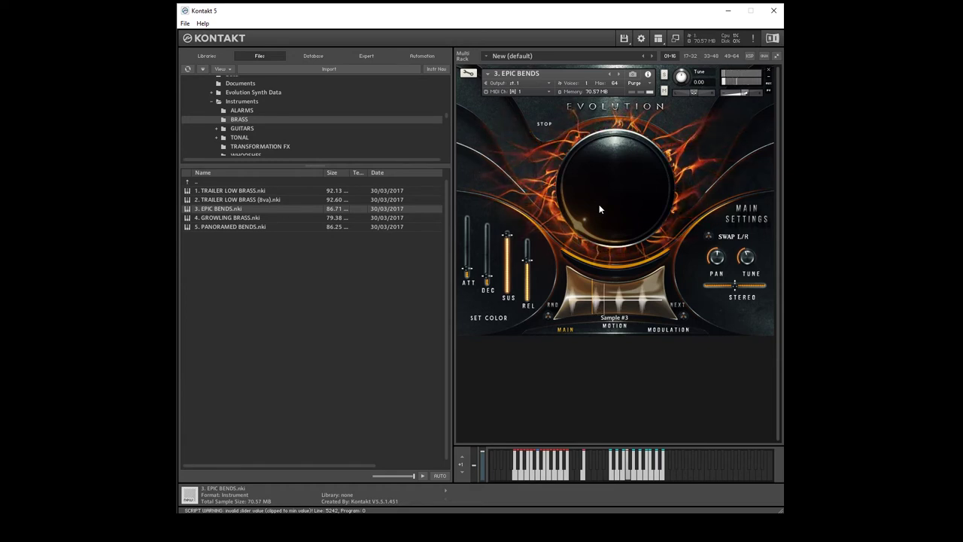
{"action": "left_click", "coordinate": [231, 218]}
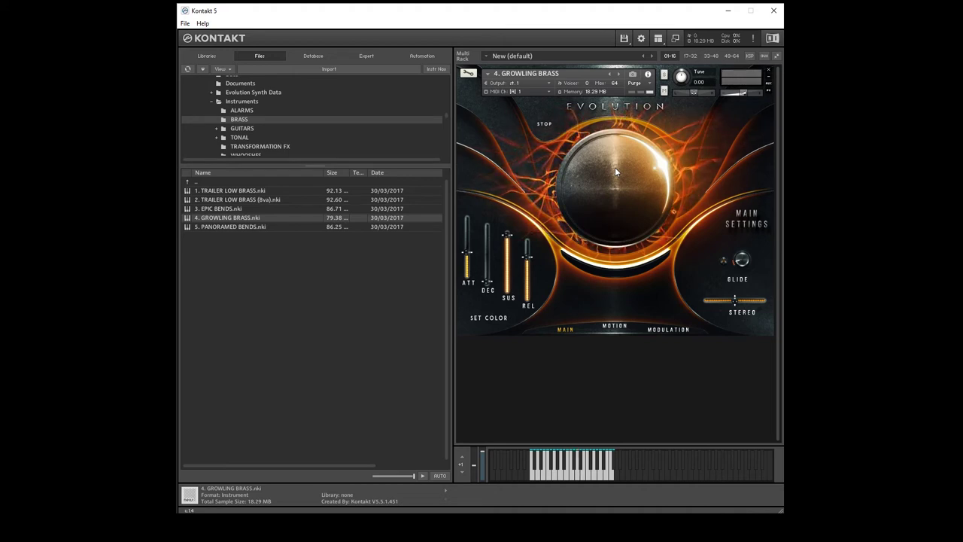
Load 5. PANORAMED BENDS.nki from BRASS in place of Growling Brass and play it.
{"action": "left_click", "coordinate": [254, 226]}
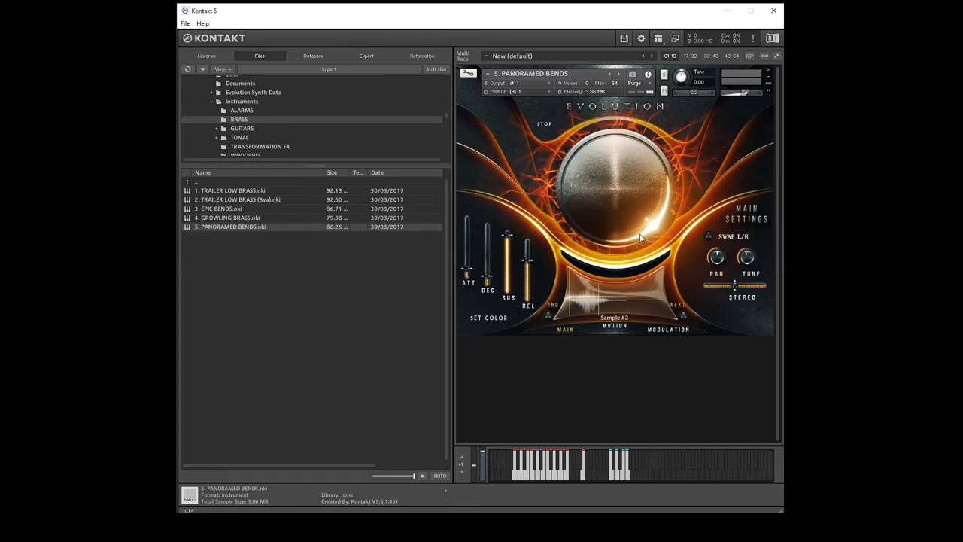
Go up to Instruments, enter GUITARS, and drag 3. BASS GUITAR.nki onto the rack.
{"action": "double_click", "coordinate": [219, 182]}
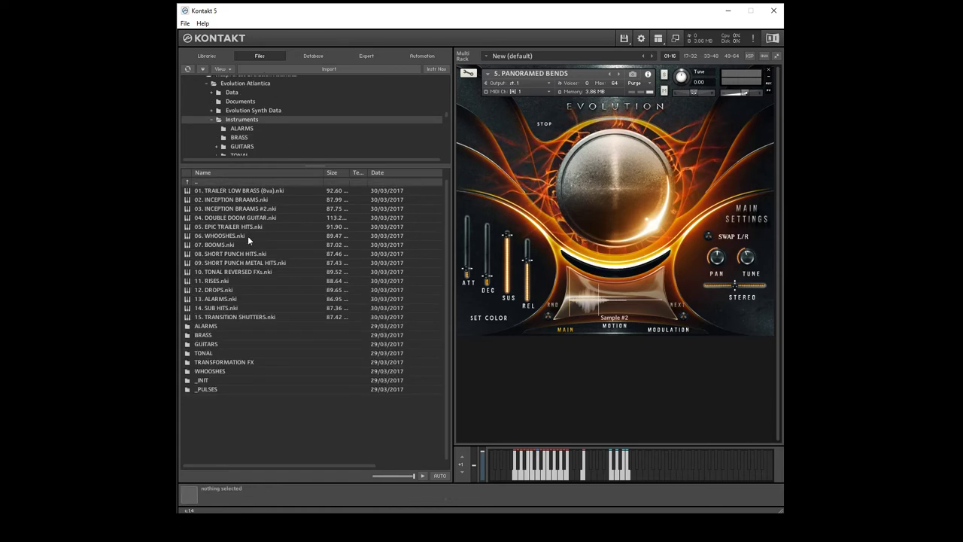
{"action": "double_click", "coordinate": [228, 344]}
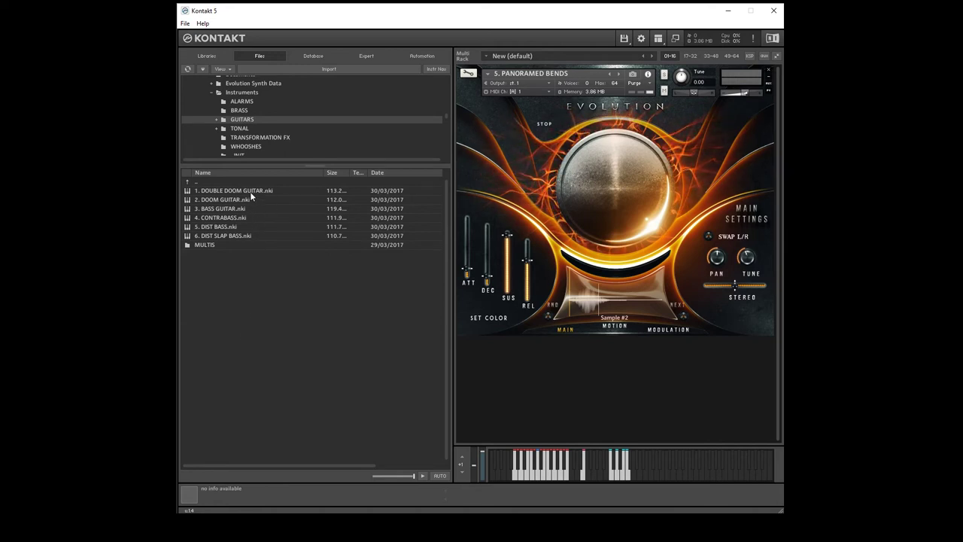
{"action": "left_click_drag", "start_coordinate": [218, 208], "coordinate": [590, 214]}
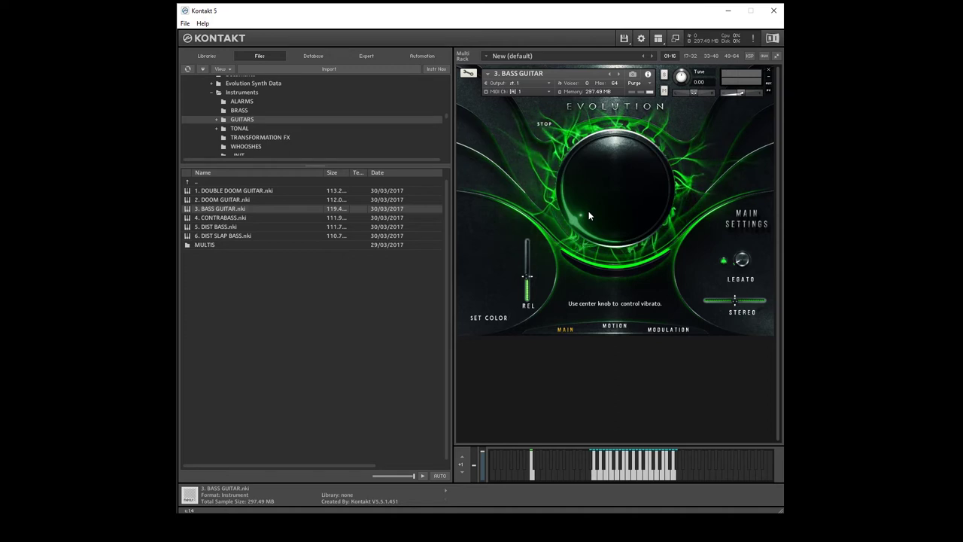
Load and play 4. CONTRABASS, 5. DIST BASS, then 6. DIST SLAP BASS in turn.
{"action": "left_click_drag", "start_coordinate": [220, 218], "coordinate": [609, 173]}
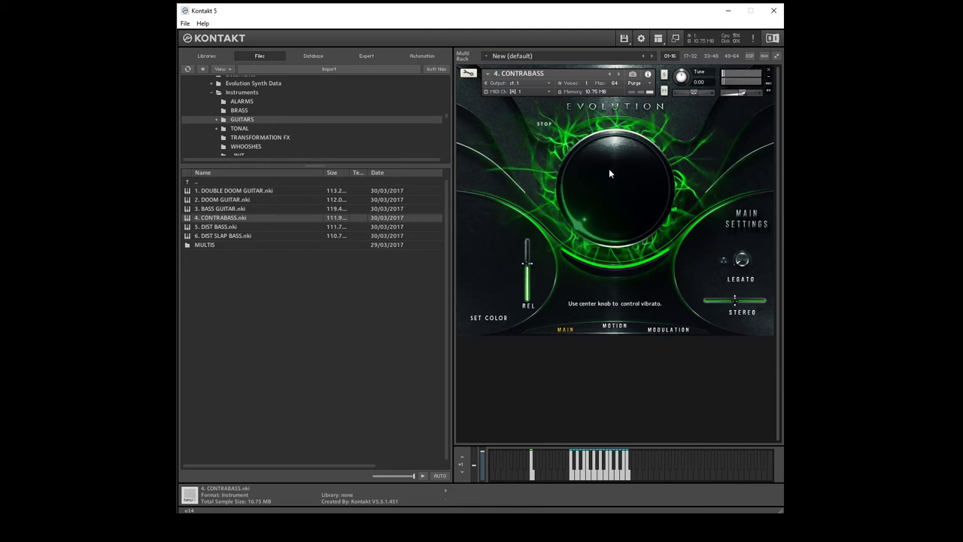
{"action": "left_click_drag", "start_coordinate": [225, 227], "coordinate": [600, 202]}
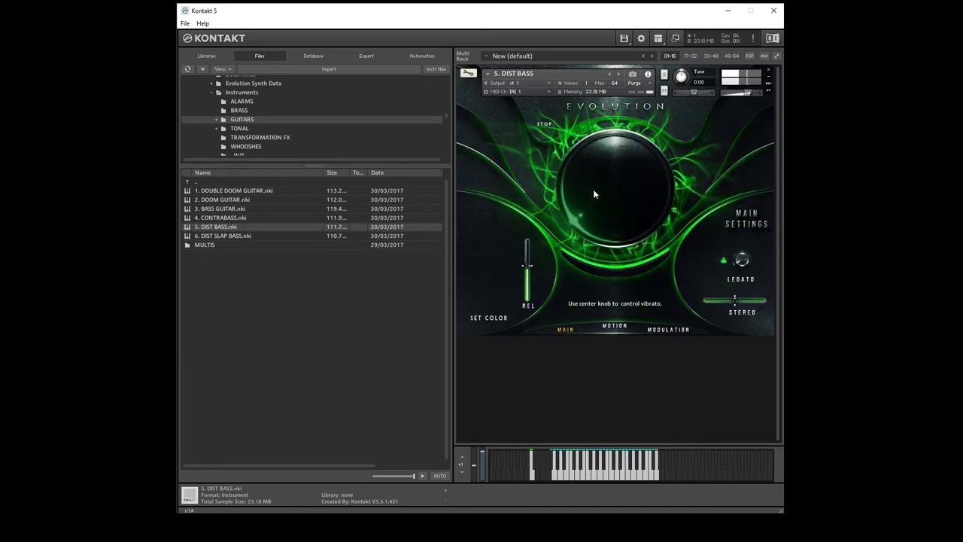
{"action": "left_click", "coordinate": [239, 235]}
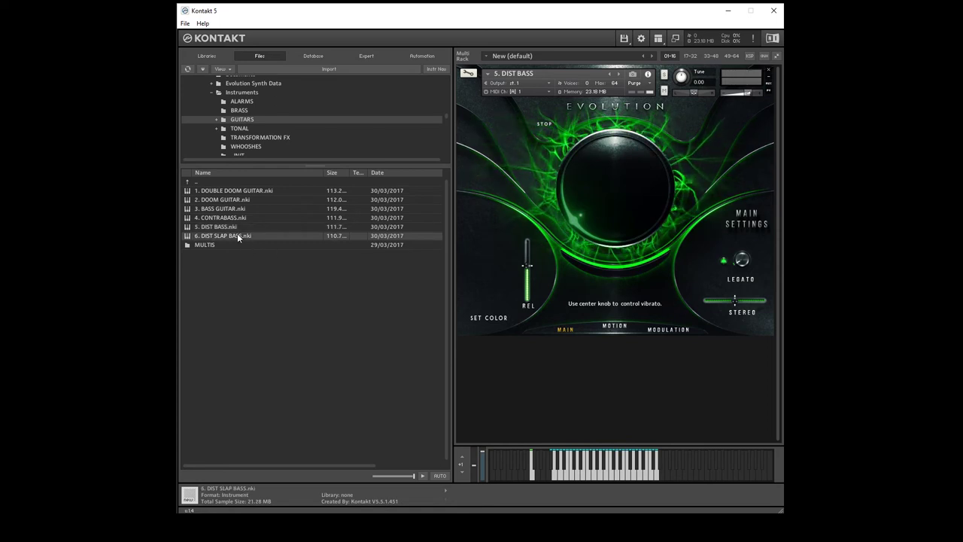
{"action": "left_click_drag", "start_coordinate": [238, 233], "coordinate": [680, 204]}
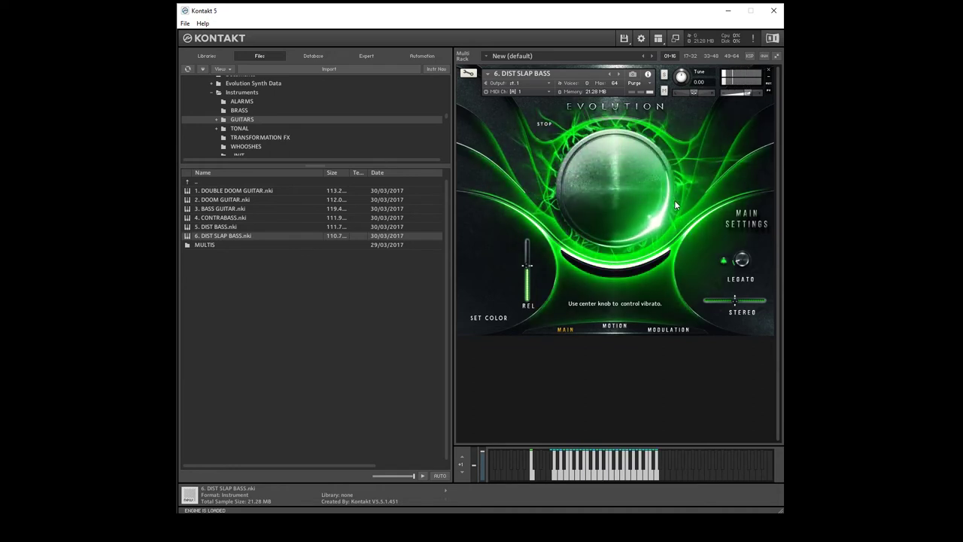
Go up to Instruments, enter TONAL, and drag SYNTH MENU (beta).nki onto the rack.
{"action": "double_click", "coordinate": [257, 181]}
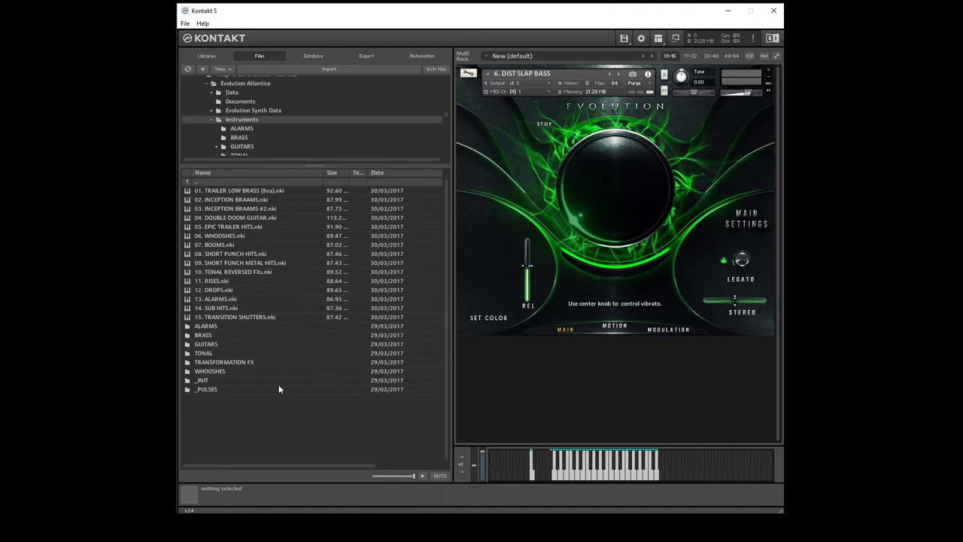
{"action": "double_click", "coordinate": [223, 353]}
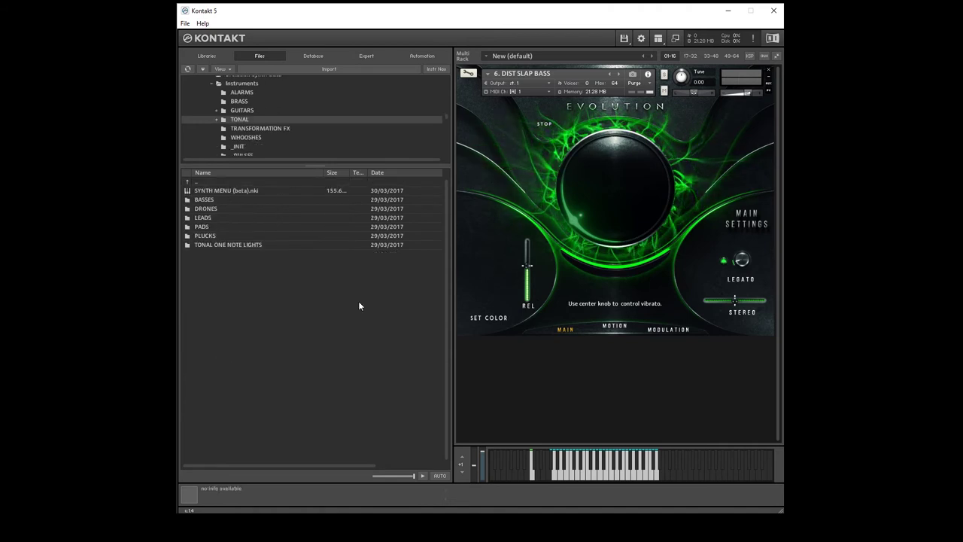
{"action": "left_click", "coordinate": [220, 191]}
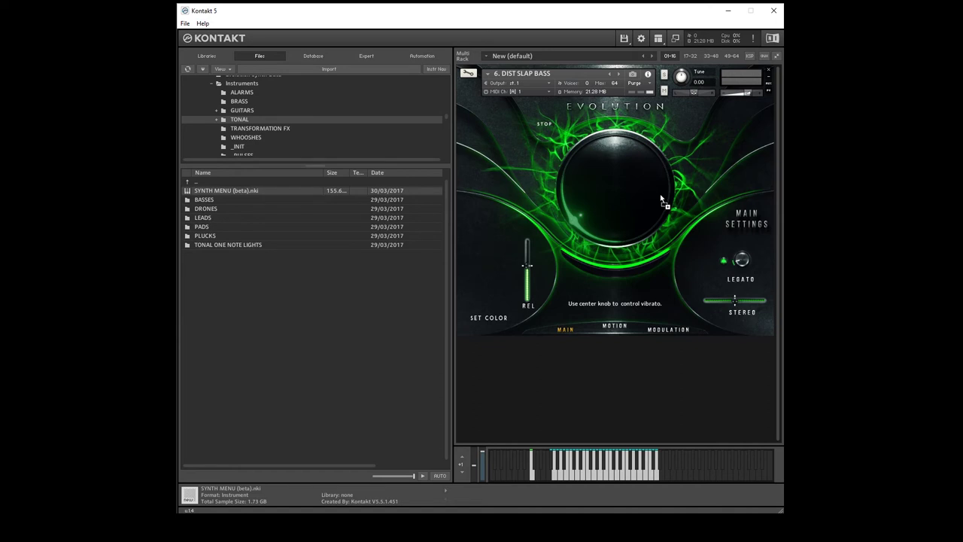
{"action": "left_click_drag", "start_coordinate": [661, 200], "coordinate": [660, 199]}
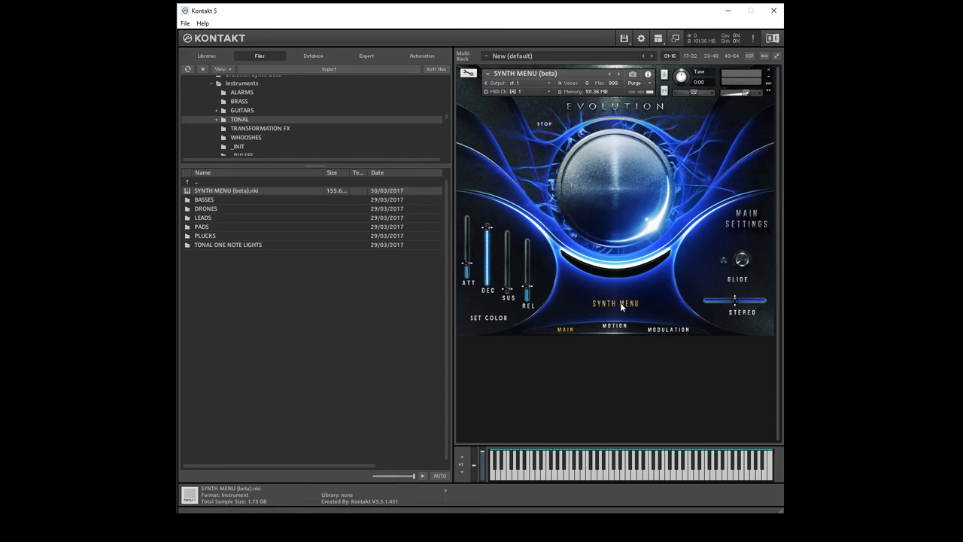
Swap Battlefield and Sputnik out of the Synth Menu bass slots for Castle Escape and Universe.
{"action": "left_click", "coordinate": [628, 304]}
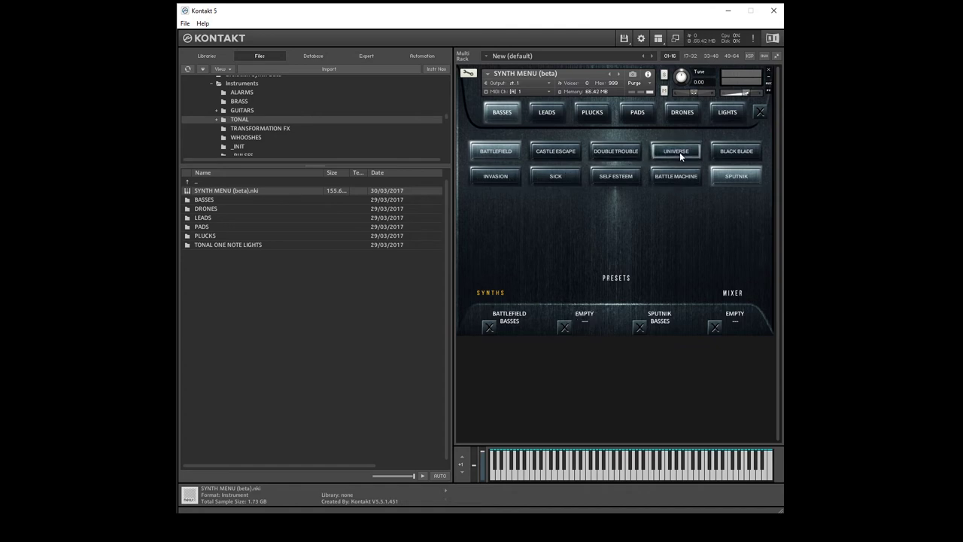
{"action": "left_click", "coordinate": [734, 175]}
{"action": "left_click", "coordinate": [496, 151]}
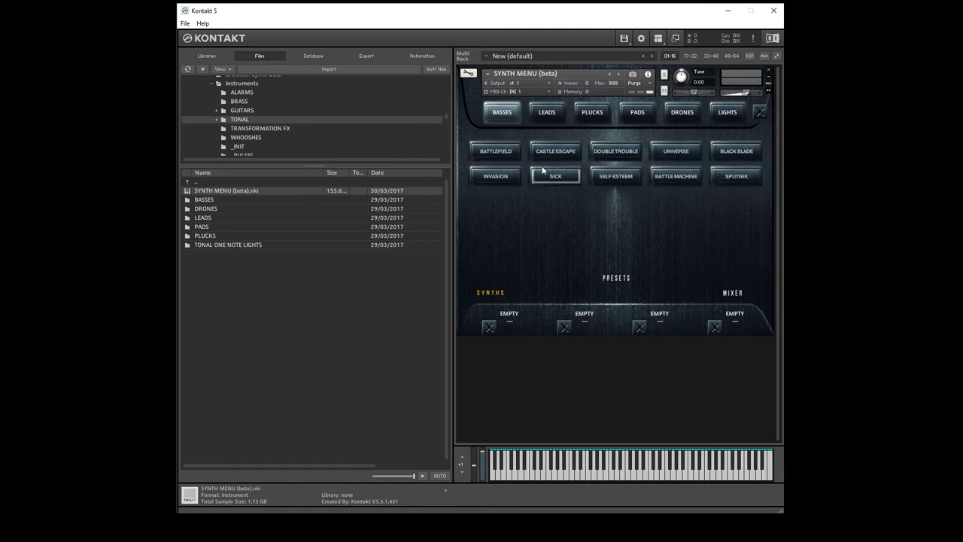
{"action": "left_click", "coordinate": [554, 154]}
{"action": "left_click", "coordinate": [630, 151]}
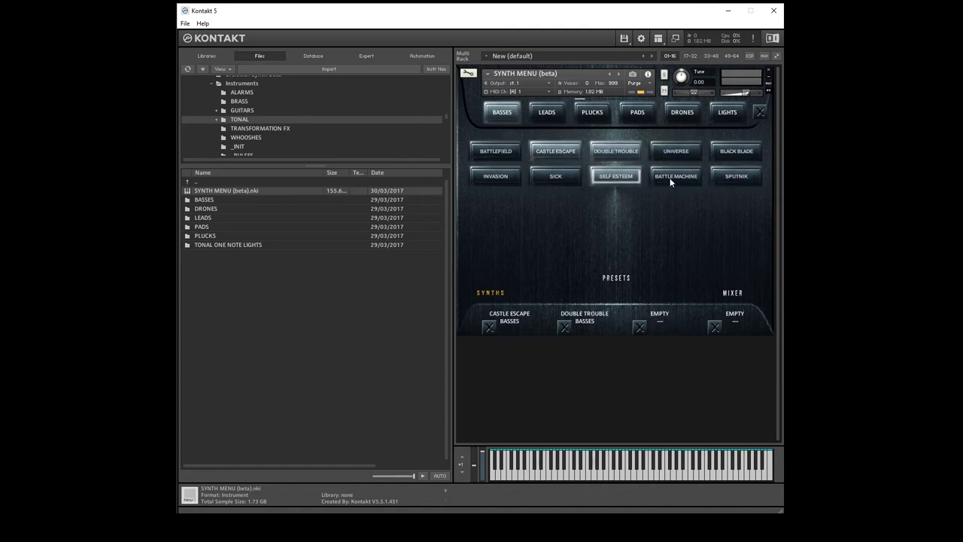
{"action": "left_click", "coordinate": [673, 178]}
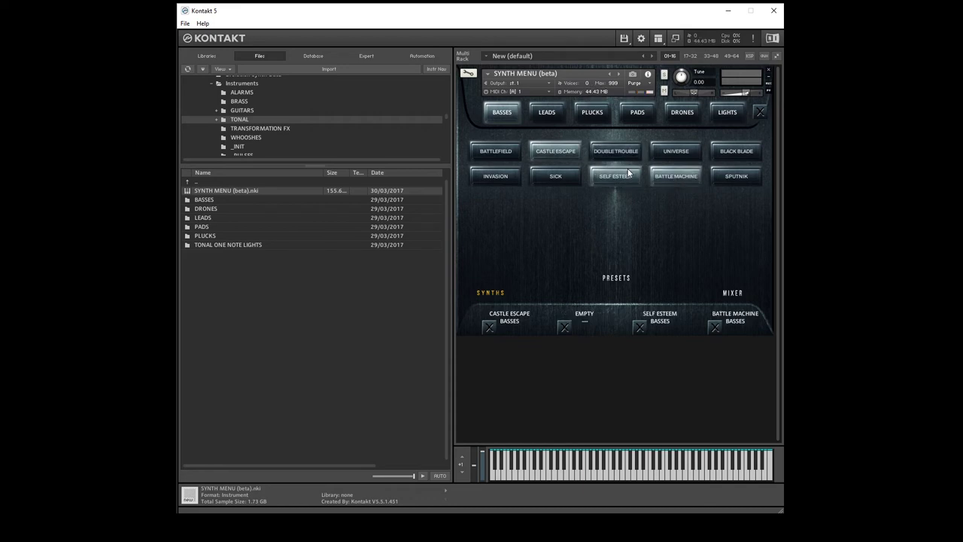
{"action": "left_click", "coordinate": [675, 153]}
{"action": "left_click", "coordinate": [676, 176]}
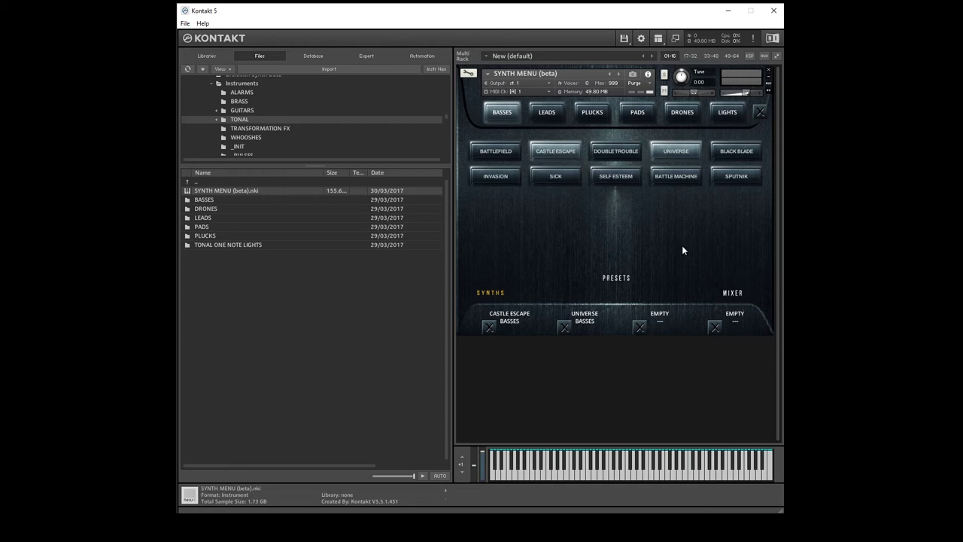
Replace the Synth Menu with 01. Battlefield from the BASSES folder.
{"action": "double_click", "coordinate": [252, 200]}
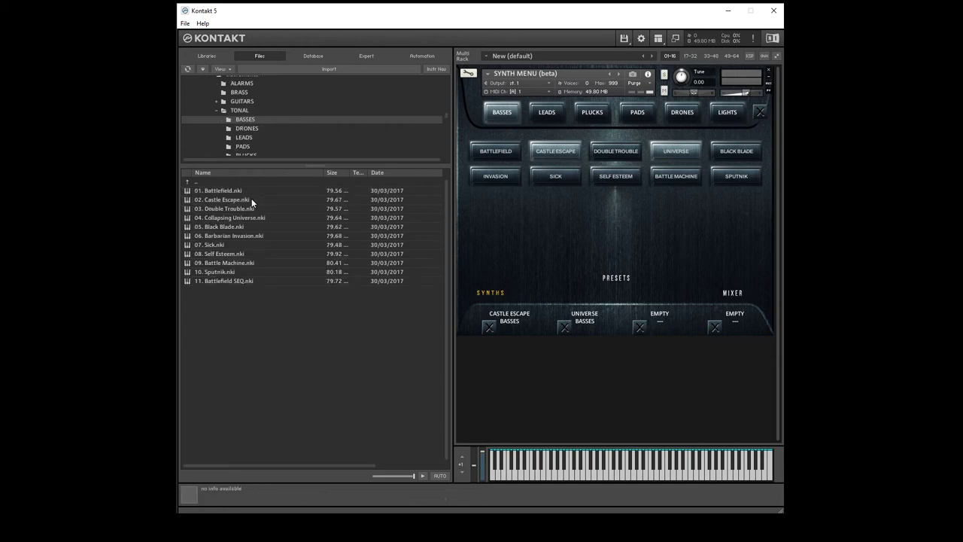
{"action": "left_click_drag", "start_coordinate": [226, 189], "coordinate": [641, 84]}
{"action": "left_click", "coordinate": [471, 301]}
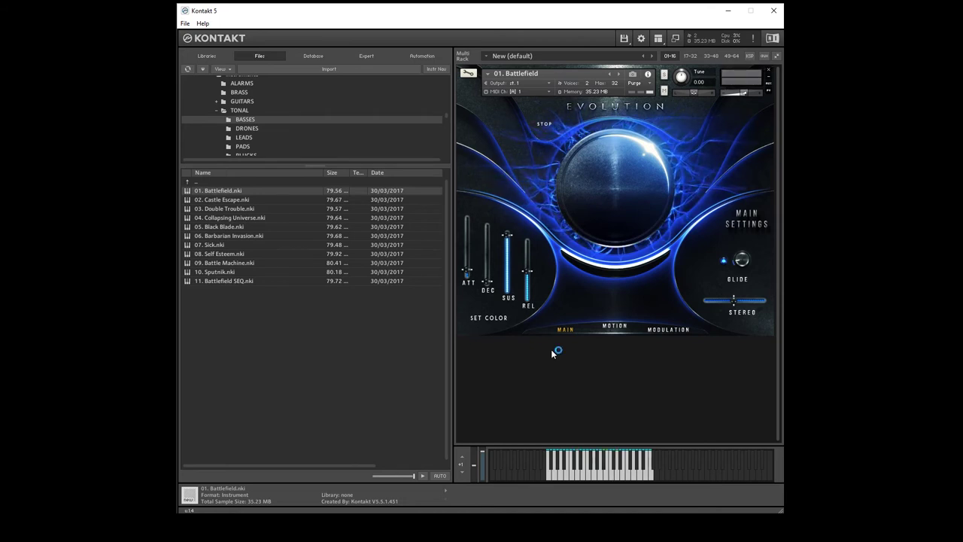
Load the Black Blade bass patch, then 07. Sick, in its place.
{"action": "left_click_drag", "start_coordinate": [243, 229], "coordinate": [609, 203]}
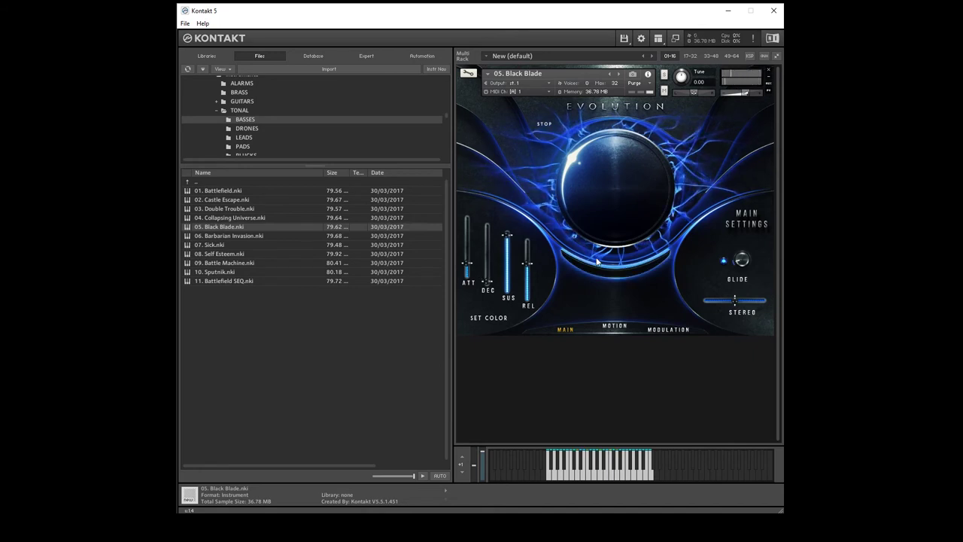
{"action": "left_click", "coordinate": [210, 246]}
{"action": "left_click_drag", "start_coordinate": [579, 210], "coordinate": [596, 192]}
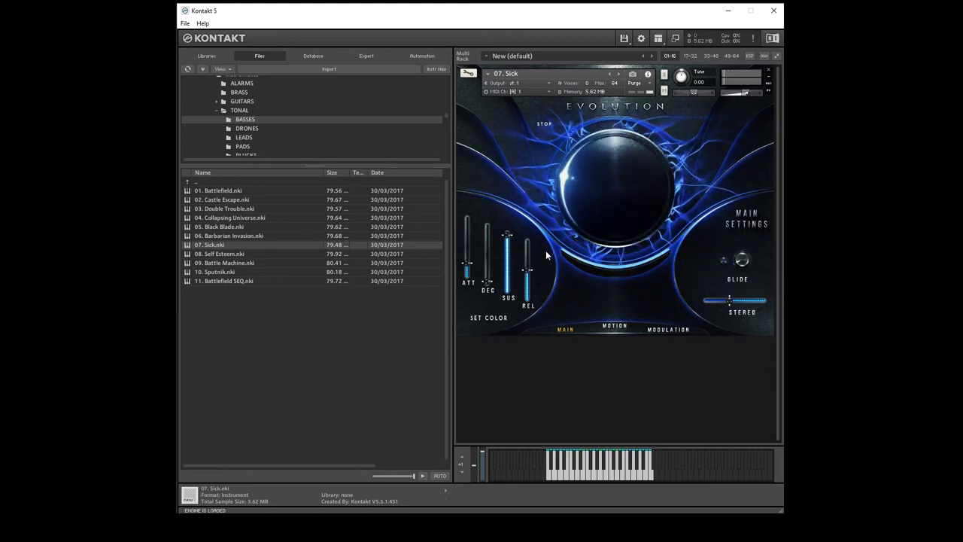
From the DRONES folder, load 01. Idea Maj, then switch to 03. Wind Maj.
{"action": "double_click", "coordinate": [203, 182]}
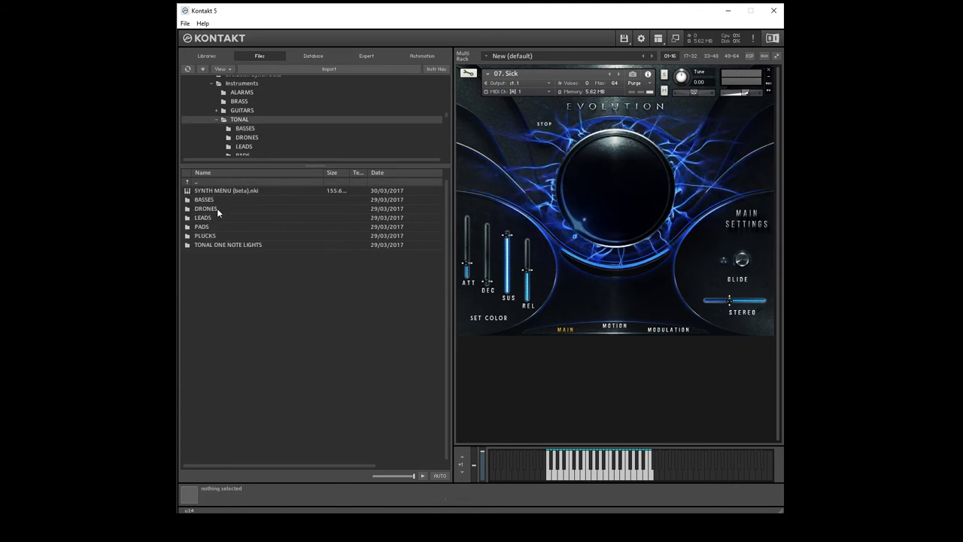
{"action": "double_click", "coordinate": [217, 208]}
{"action": "left_click_drag", "start_coordinate": [215, 191], "coordinate": [635, 181]}
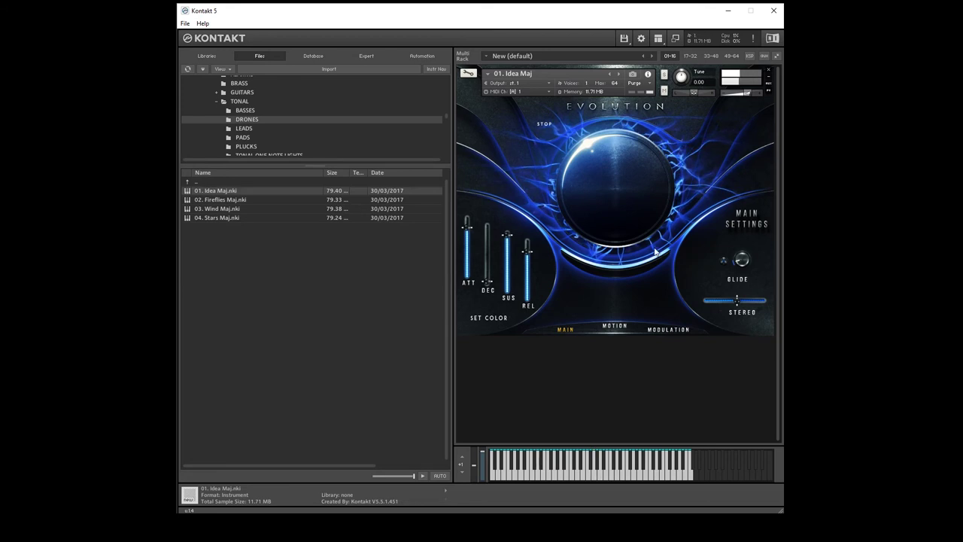
{"action": "left_click_drag", "start_coordinate": [225, 209], "coordinate": [623, 160]}
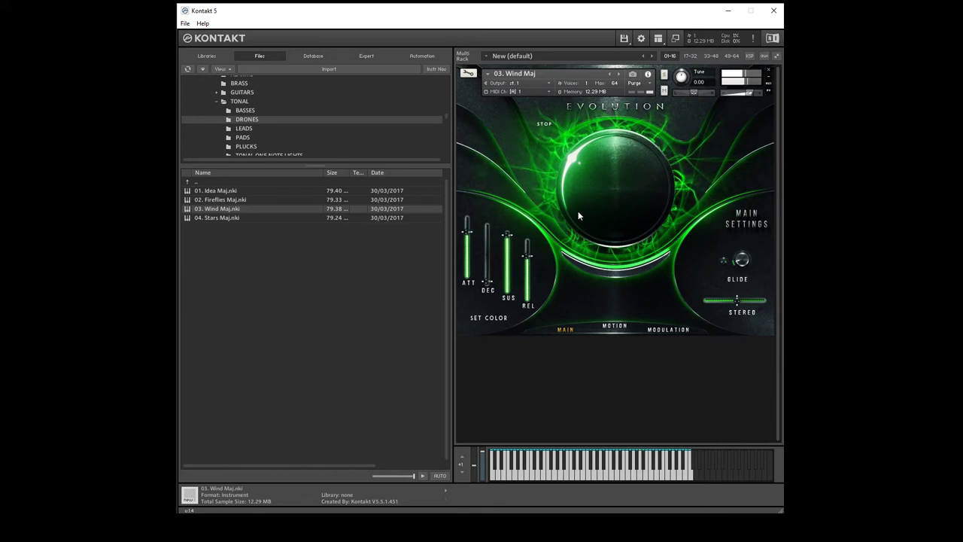
Load No Pain No Epic, Heart Of Hunter, then A Sense Of Rage from LEADS, and return to TONAL.
{"action": "left_click", "coordinate": [246, 129]}
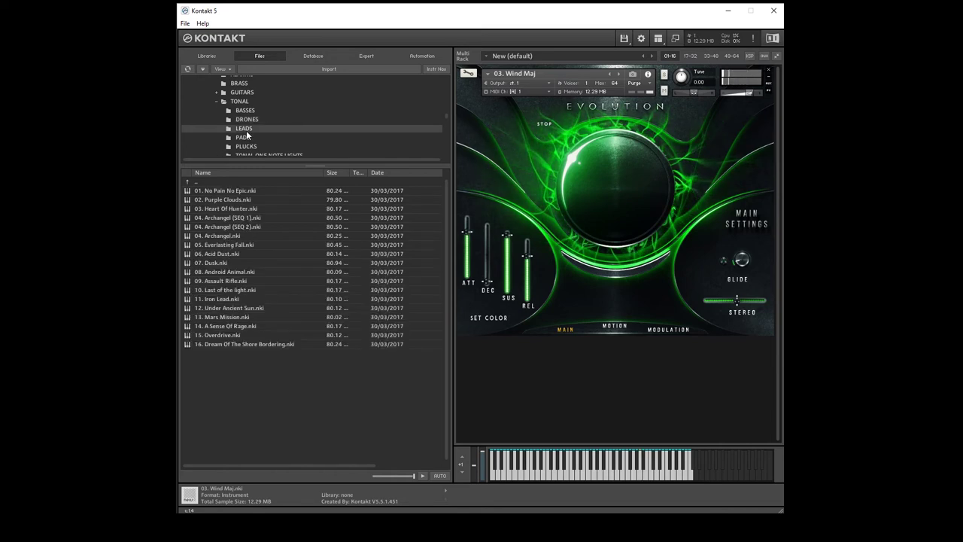
{"action": "left_click", "coordinate": [229, 193]}
{"action": "left_click_drag", "start_coordinate": [686, 118], "coordinate": [610, 228]}
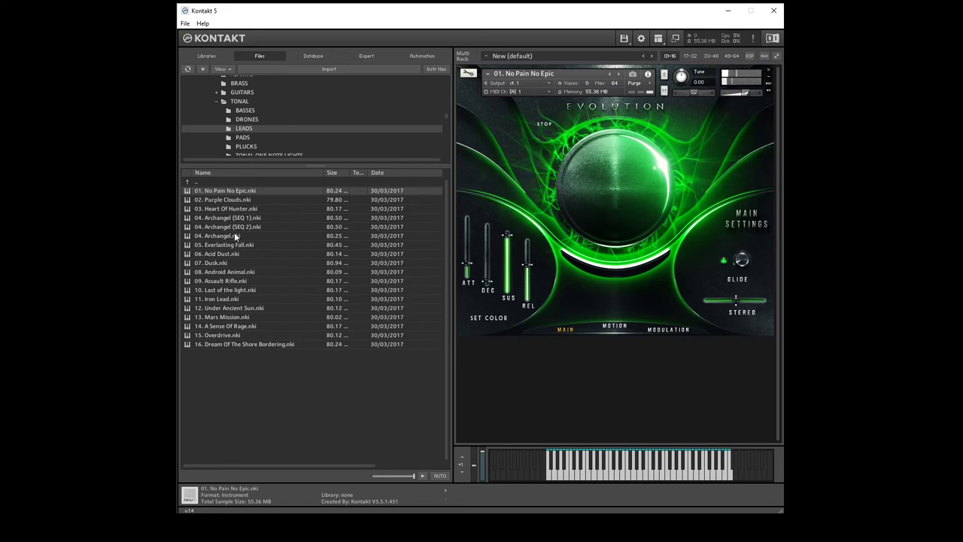
{"action": "left_click_drag", "start_coordinate": [224, 210], "coordinate": [548, 199]}
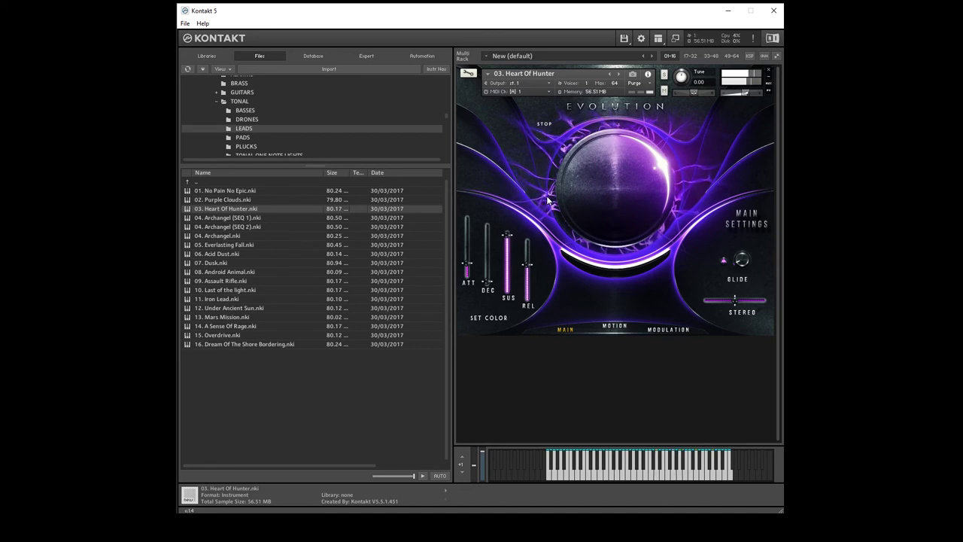
{"action": "double_click", "coordinate": [255, 327]}
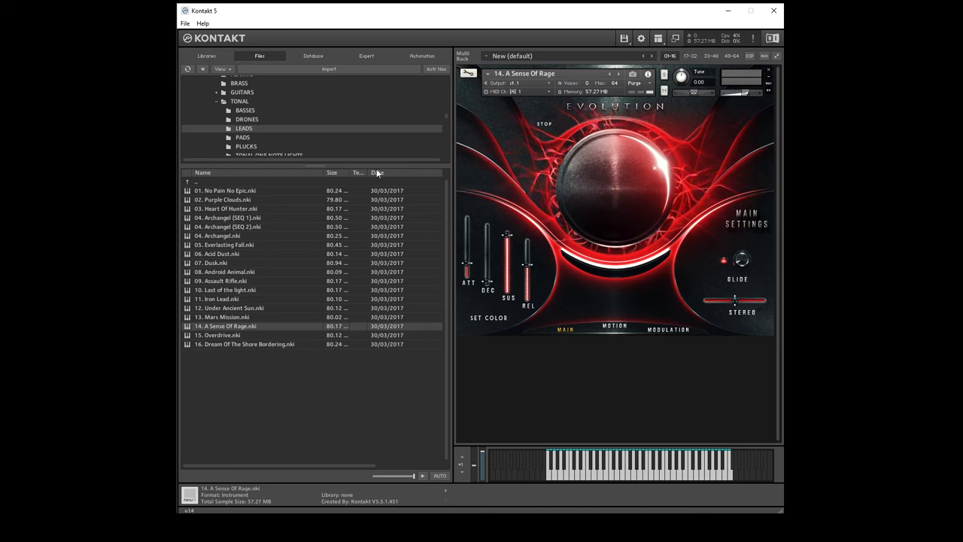
{"action": "double_click", "coordinate": [269, 180]}
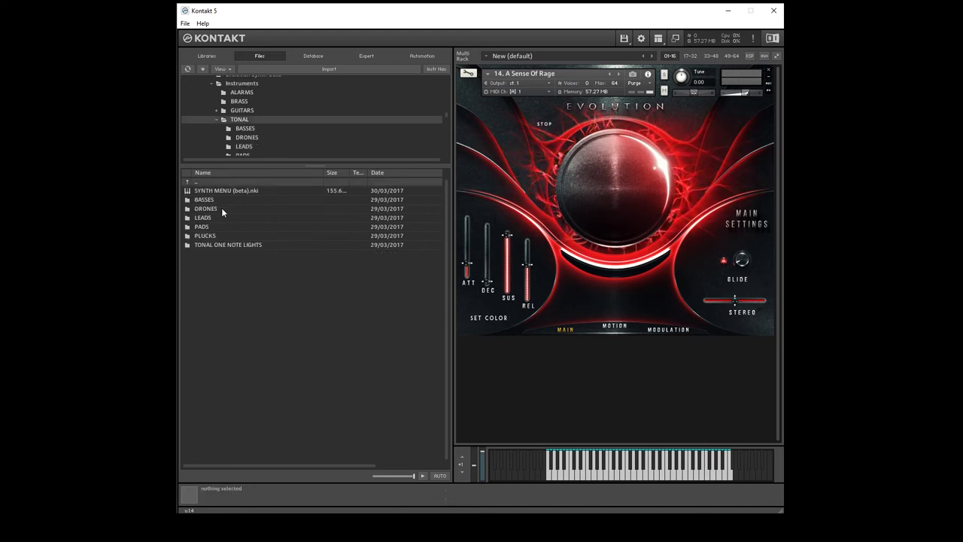
Load 01. String Drone from PADS, step to 02. Helios Ambient, and sort the list descending.
{"action": "double_click", "coordinate": [213, 219]}
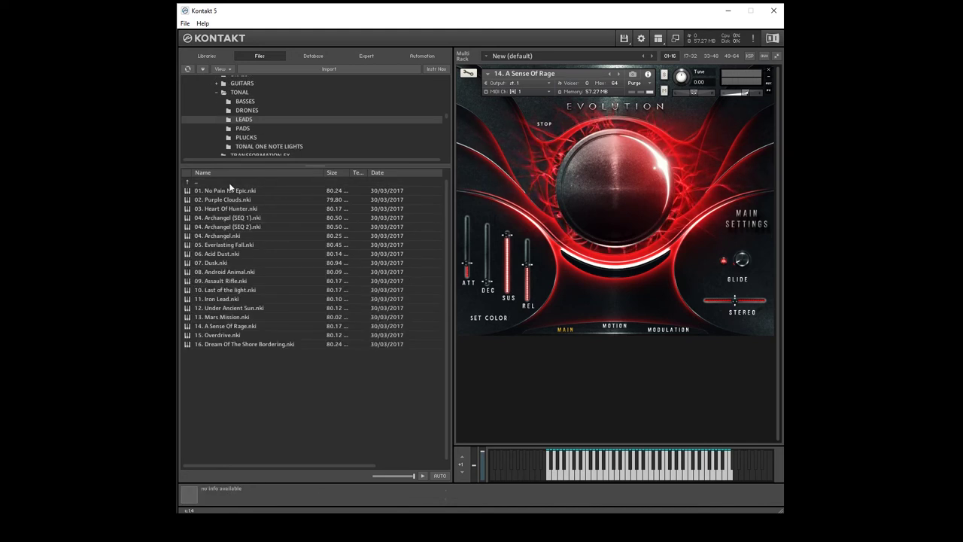
{"action": "double_click", "coordinate": [229, 182]}
{"action": "double_click", "coordinate": [214, 225]}
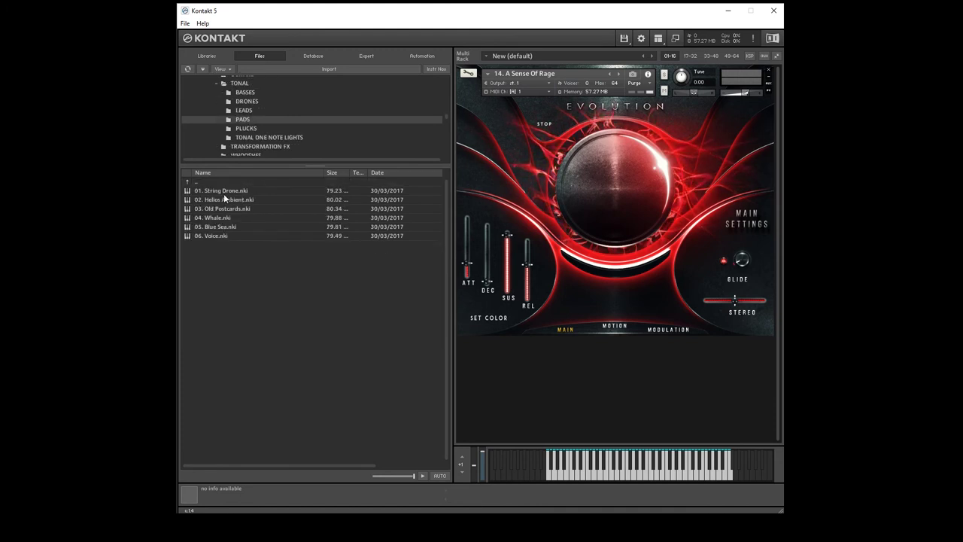
{"action": "left_click", "coordinate": [222, 191]}
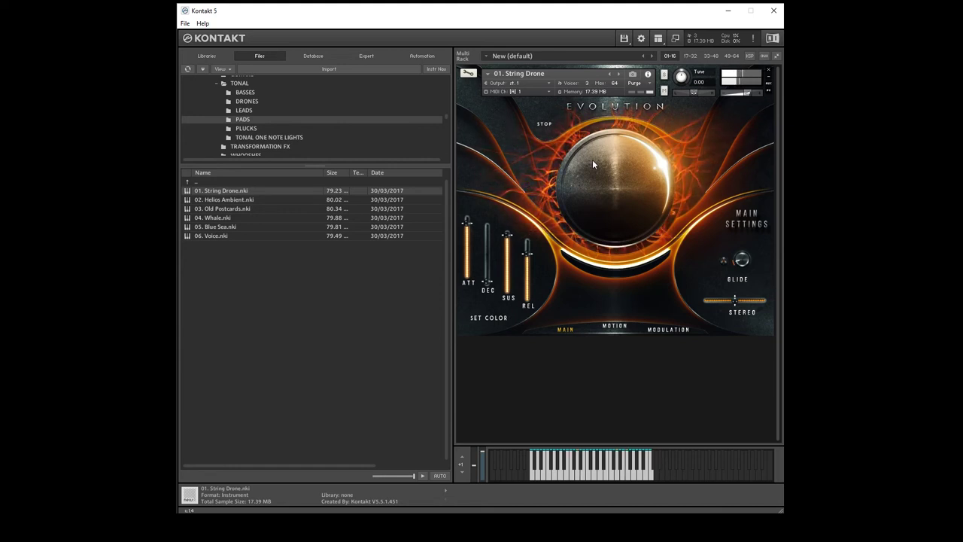
{"action": "left_click", "coordinate": [618, 73]}
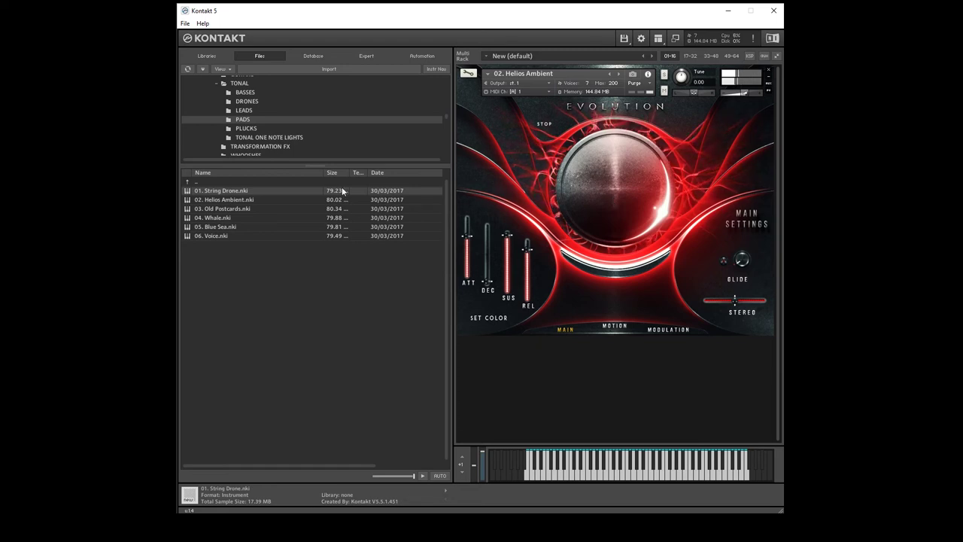
{"action": "left_click", "coordinate": [297, 174]}
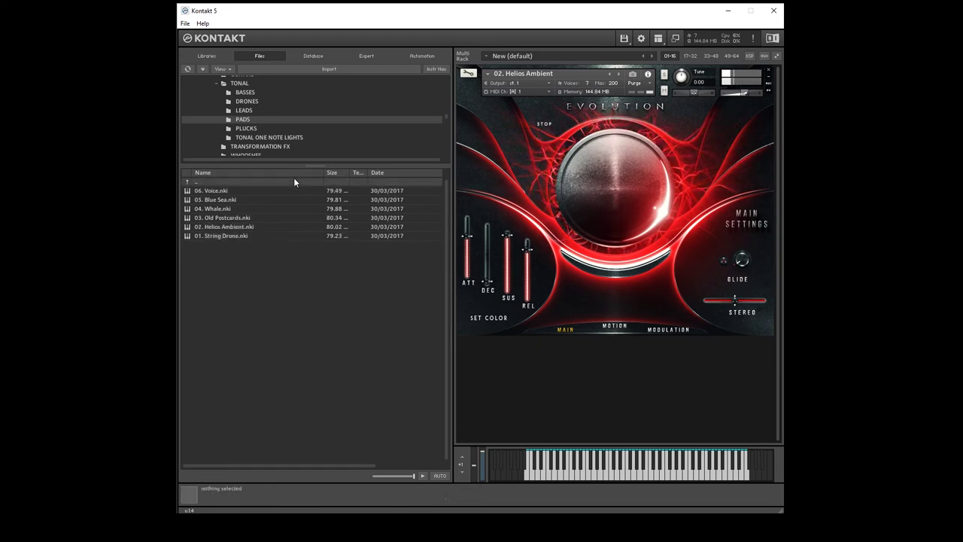
Audition Divine Pluck and Tears Pluck from PLUCKS, load 11. Kill me pluck, then go back to TONAL.
{"action": "double_click", "coordinate": [253, 183]}
{"action": "double_click", "coordinate": [222, 235]}
{"action": "left_click", "coordinate": [225, 192]}
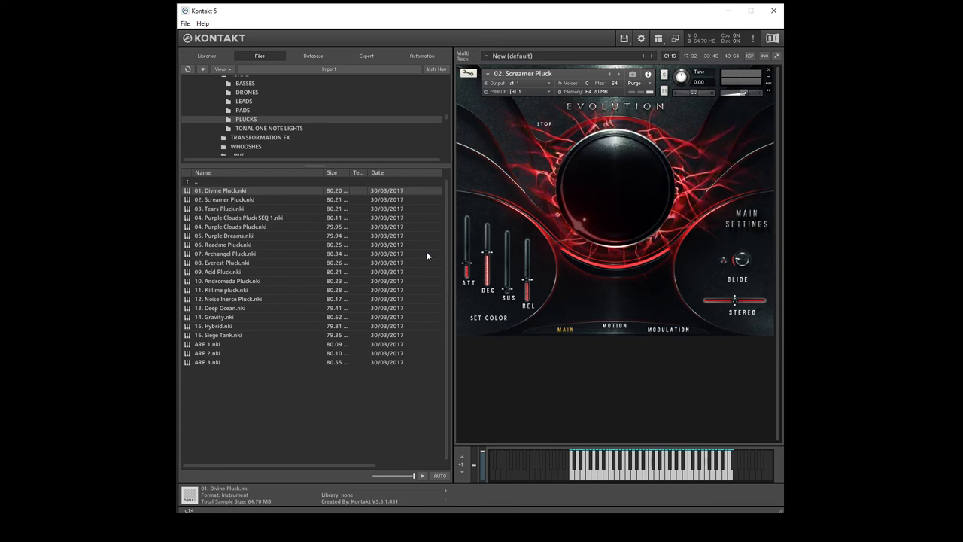
{"action": "double_click", "coordinate": [218, 208]}
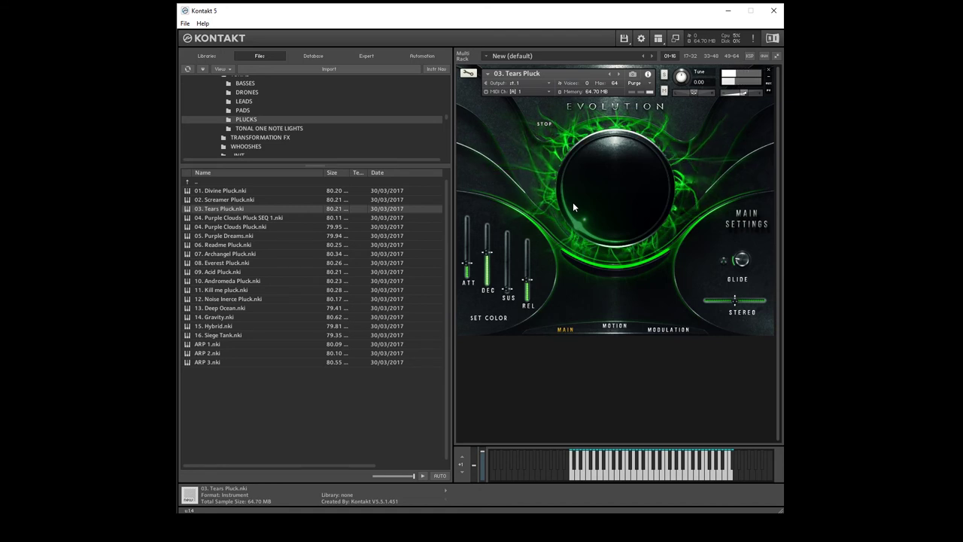
{"action": "left_click", "coordinate": [211, 291]}
{"action": "left_click_drag", "start_coordinate": [211, 290], "coordinate": [550, 217]}
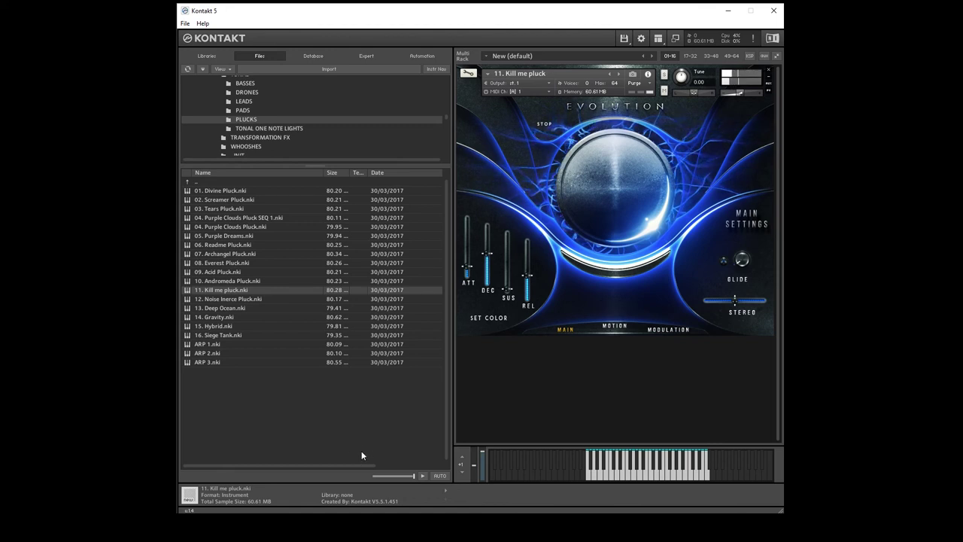
{"action": "double_click", "coordinate": [243, 182]}
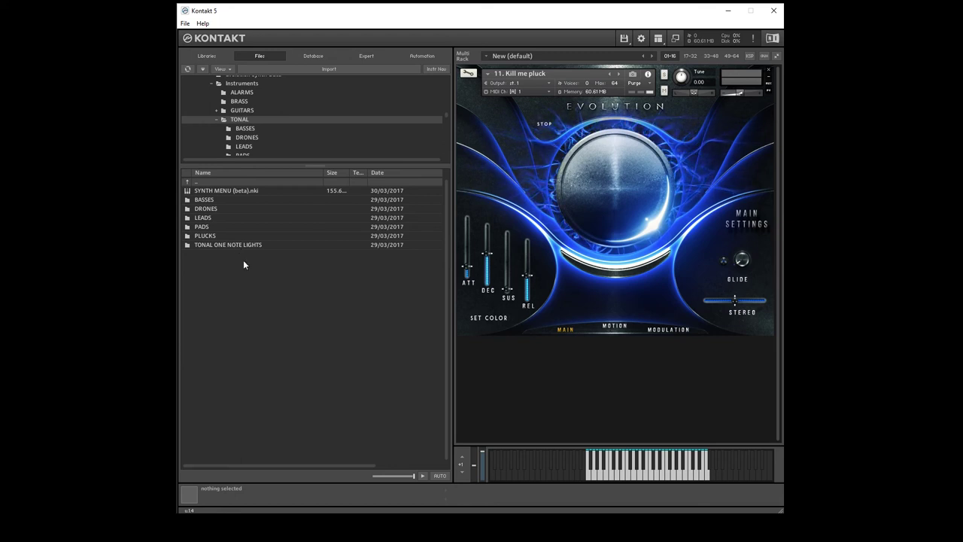
Open TONAL ONE NOTE LIGHTS, load 01. Spectracular, then switch to 05. Dream Away.
{"action": "double_click", "coordinate": [236, 244]}
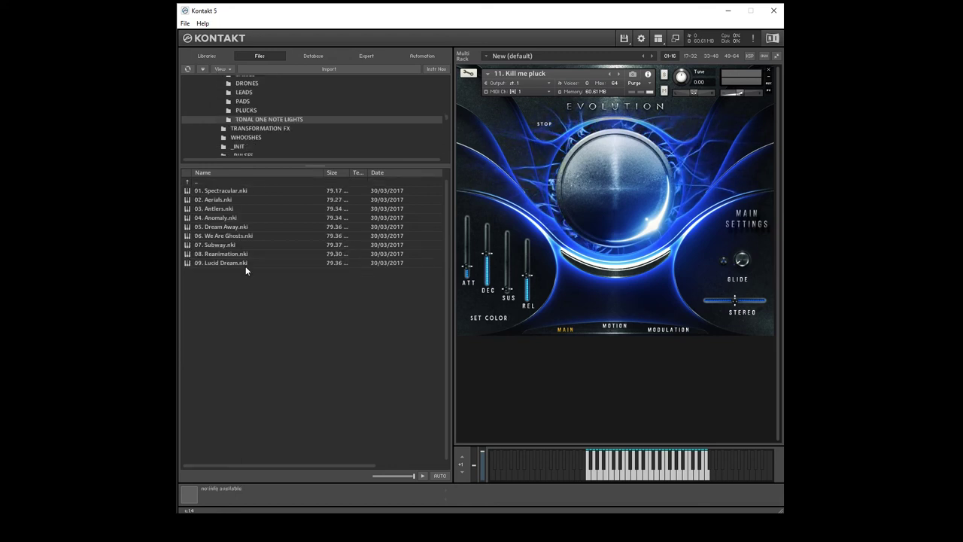
{"action": "left_click", "coordinate": [224, 192]}
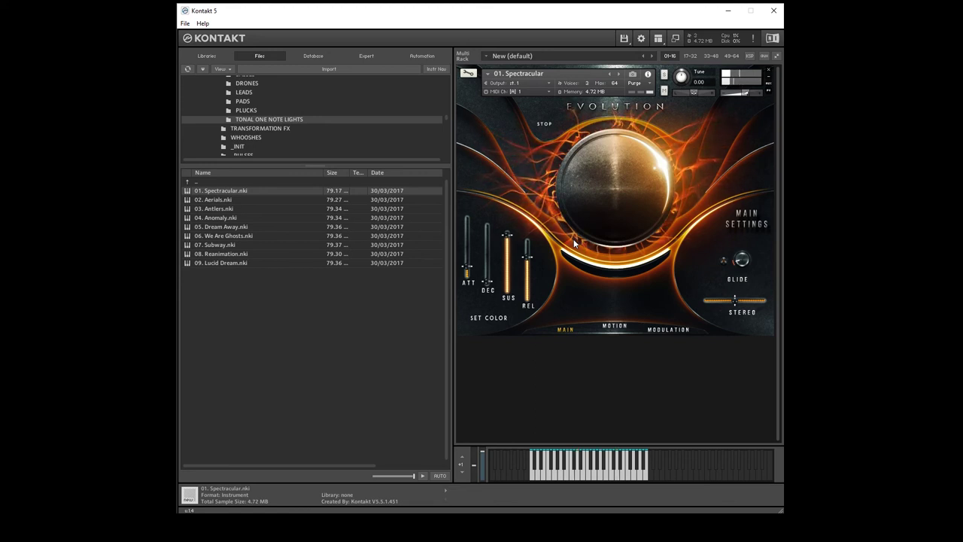
{"action": "left_click", "coordinate": [226, 227]}
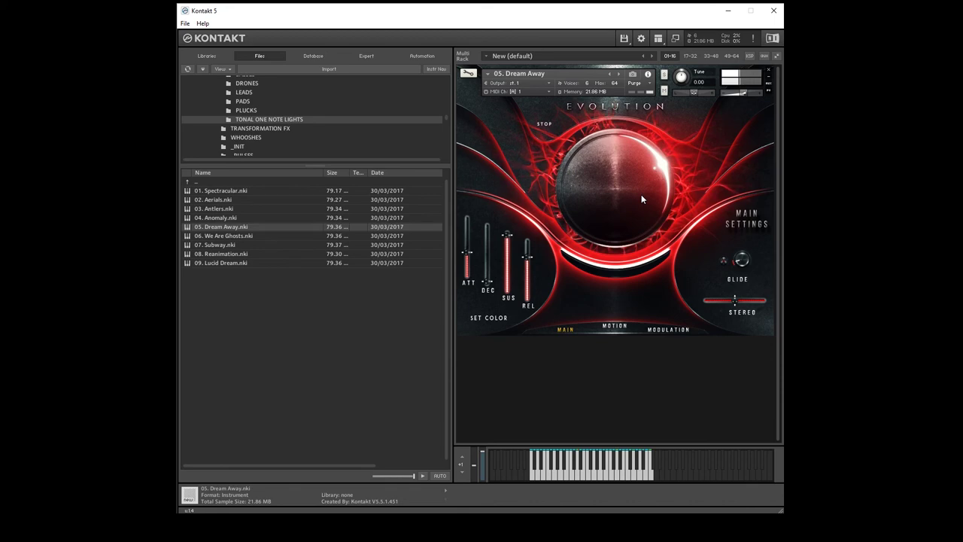
Load TRANSFORMING BASS from TRANSFORMATION FX and play a couple of its samples.
{"action": "double_click", "coordinate": [226, 182]}
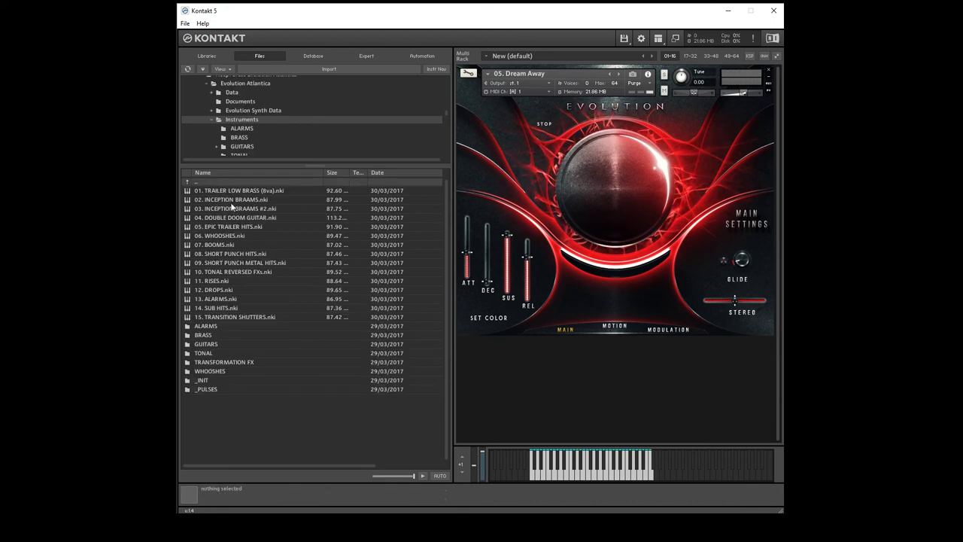
{"action": "double_click", "coordinate": [249, 362]}
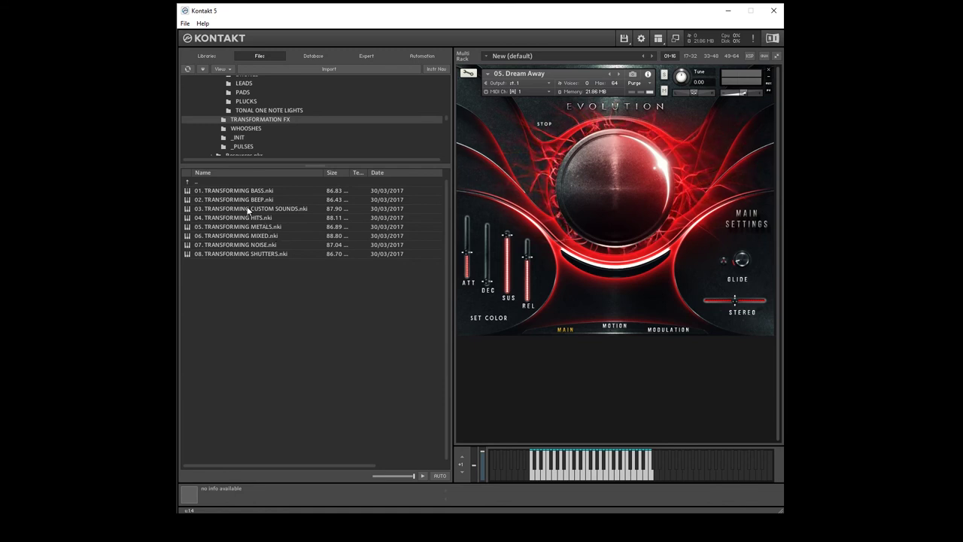
{"action": "left_click", "coordinate": [226, 191]}
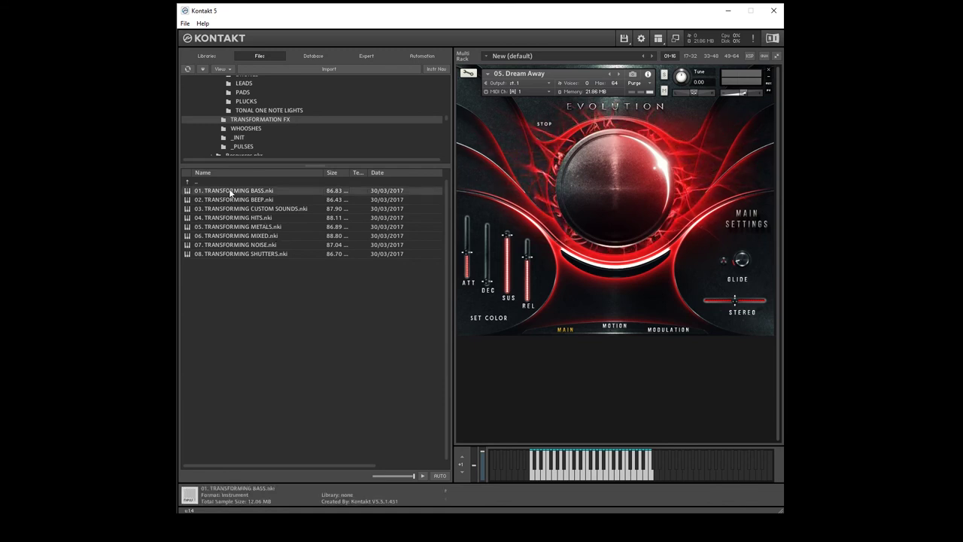
{"action": "left_click", "coordinate": [618, 216]}
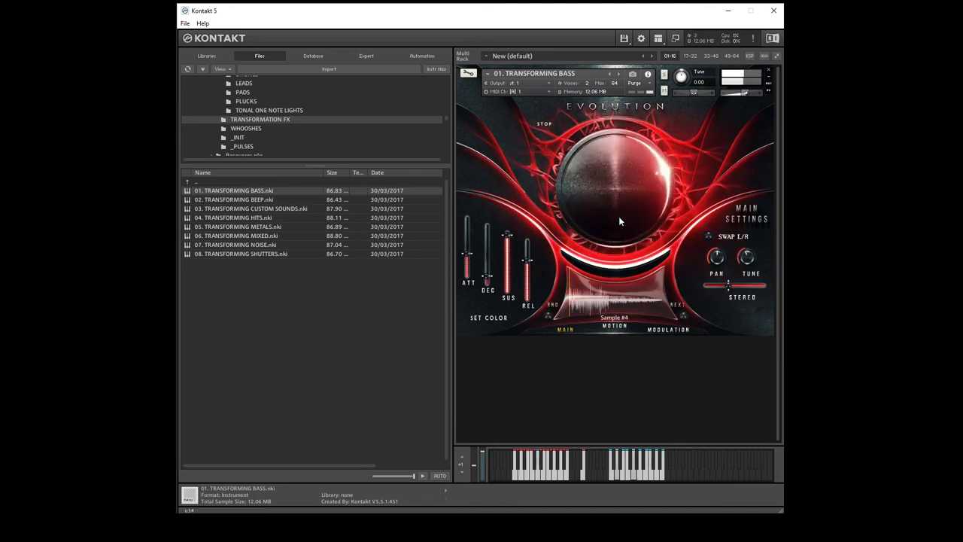
{"action": "left_click", "coordinate": [614, 219]}
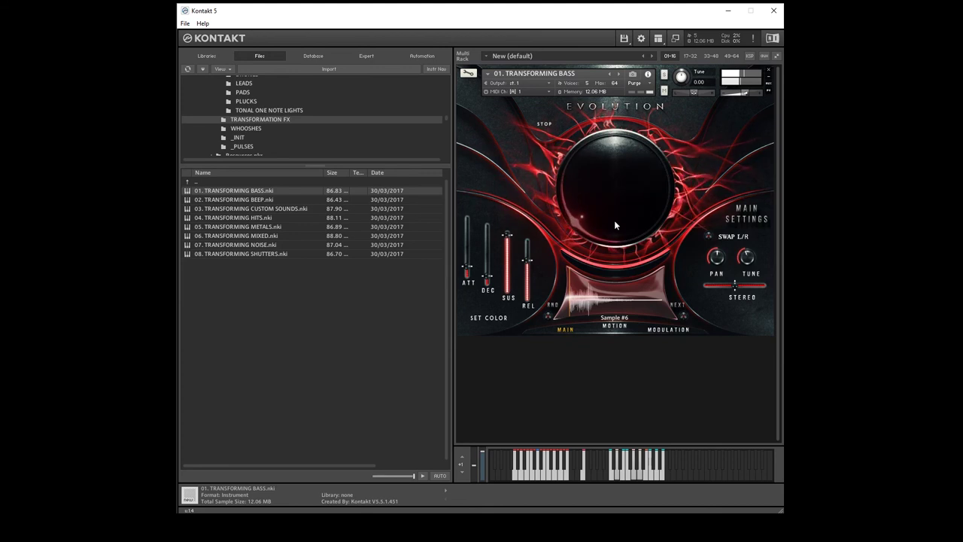
Load TRANSFORMING BEEP, then play TRANSFORMING HITS, and open the WHOOSHES folder.
{"action": "double_click", "coordinate": [278, 199]}
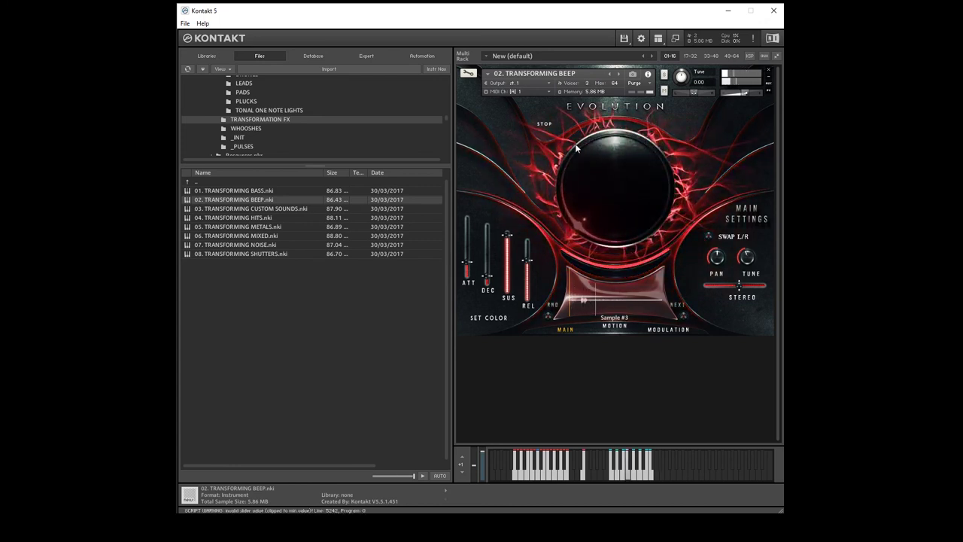
{"action": "left_click", "coordinate": [287, 209]}
{"action": "left_click", "coordinate": [283, 218]}
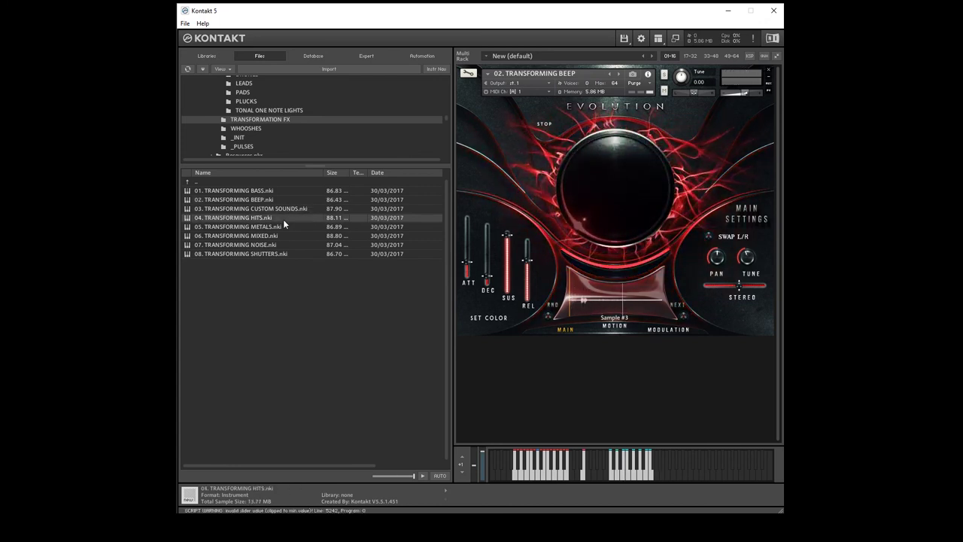
{"action": "left_click_drag", "start_coordinate": [283, 219], "coordinate": [610, 196]}
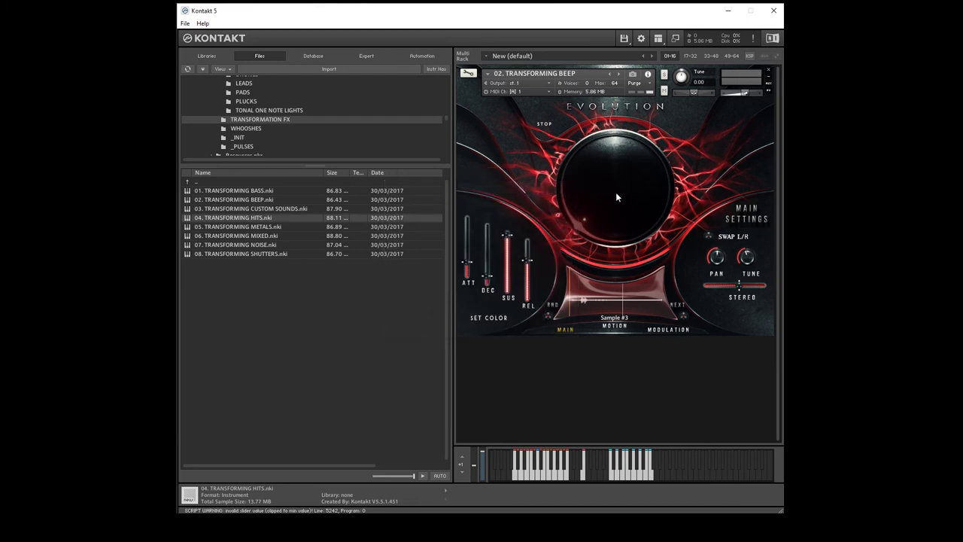
{"action": "left_click", "coordinate": [615, 197]}
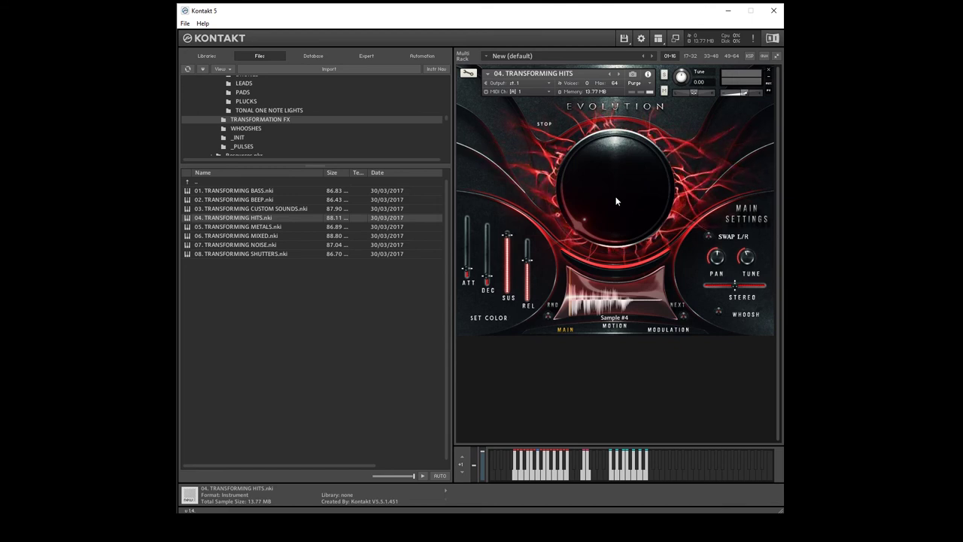
{"action": "double_click", "coordinate": [265, 181]}
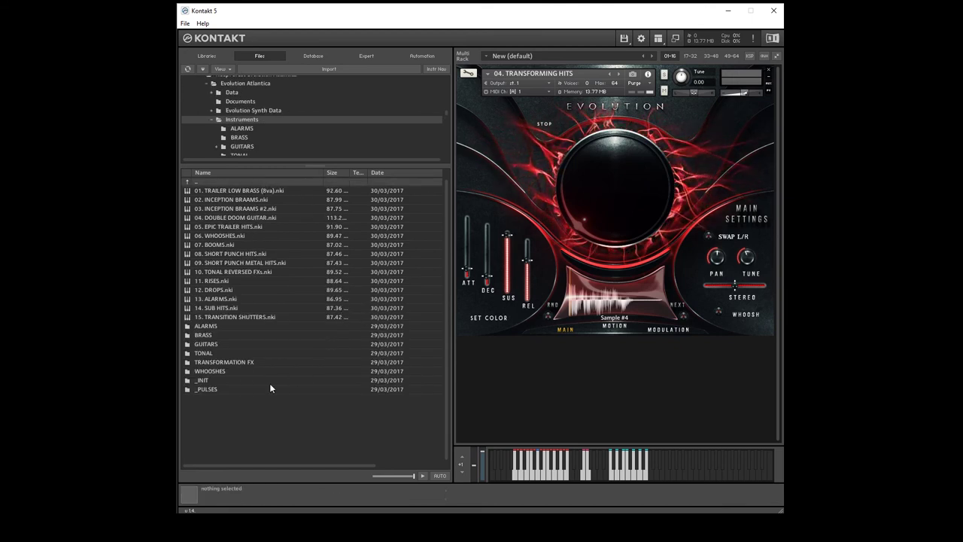
{"action": "double_click", "coordinate": [227, 372]}
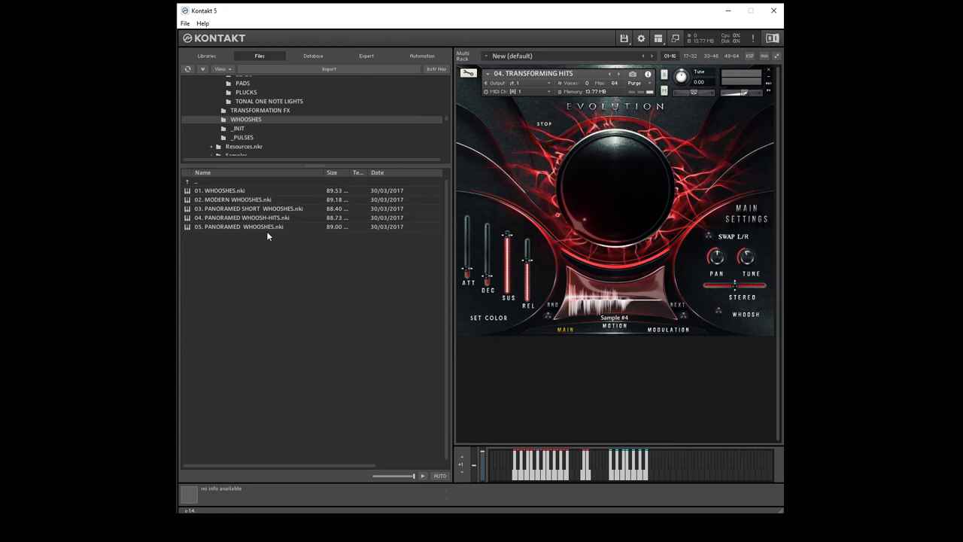
Load 02. Modern Whooshes and play four of its whoosh samples.
{"action": "left_click", "coordinate": [226, 200]}
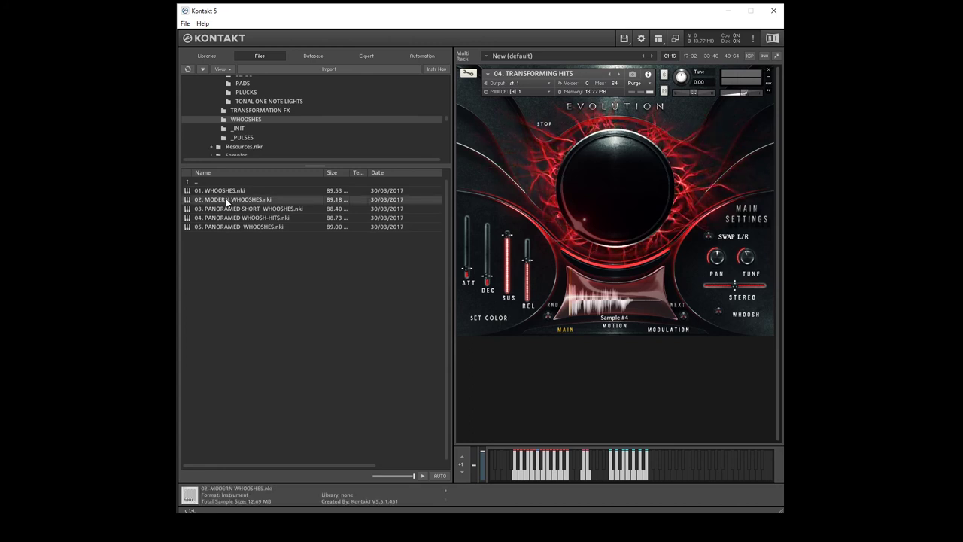
{"action": "left_click", "coordinate": [638, 188]}
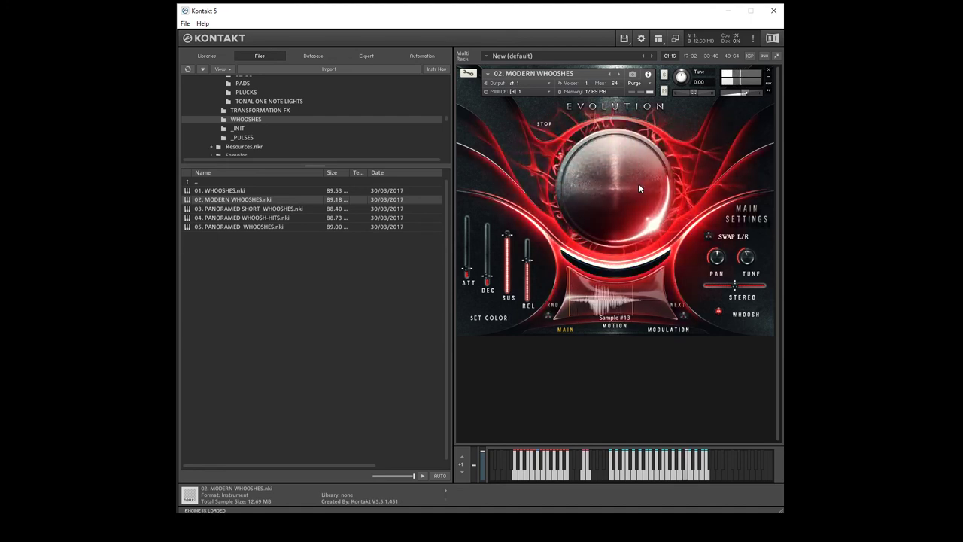
{"action": "left_click", "coordinate": [638, 189]}
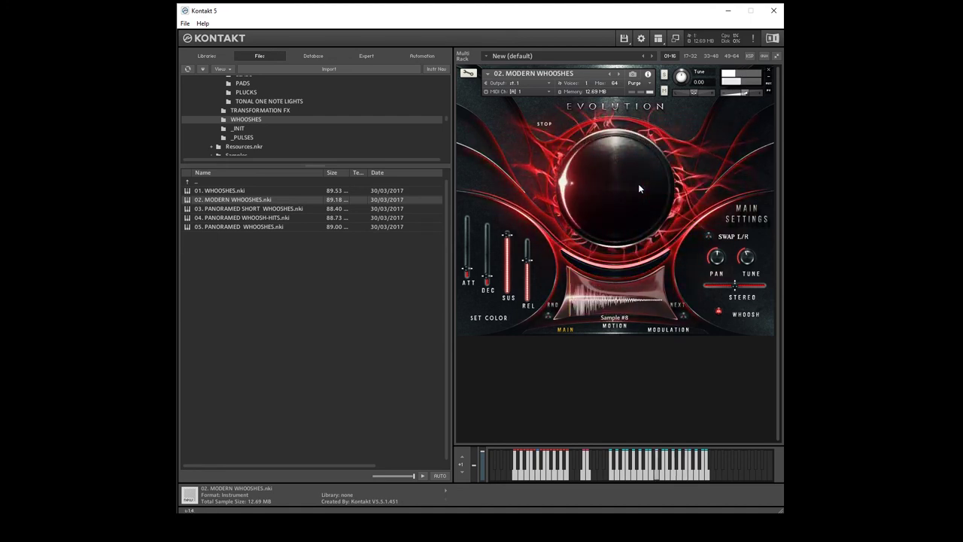
{"action": "left_click", "coordinate": [638, 189]}
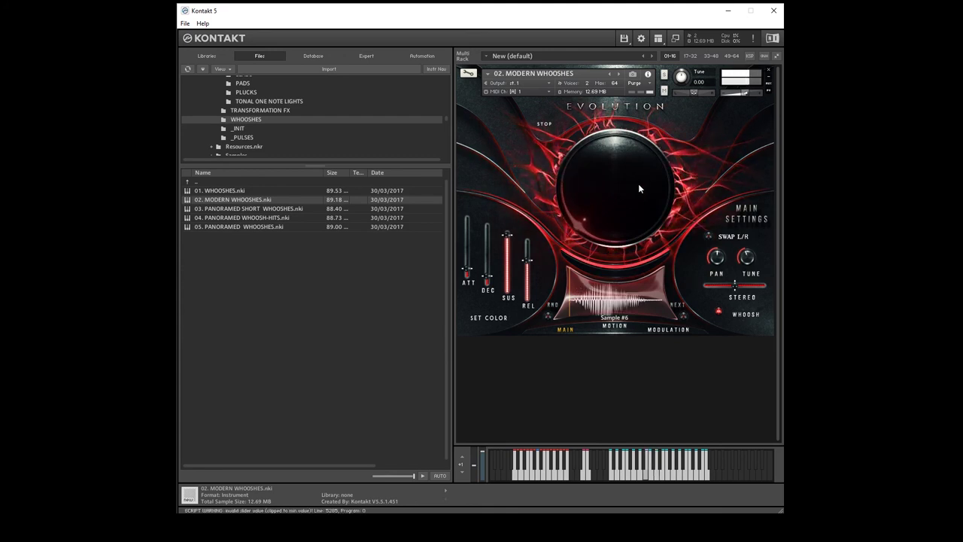
{"action": "left_click", "coordinate": [639, 186]}
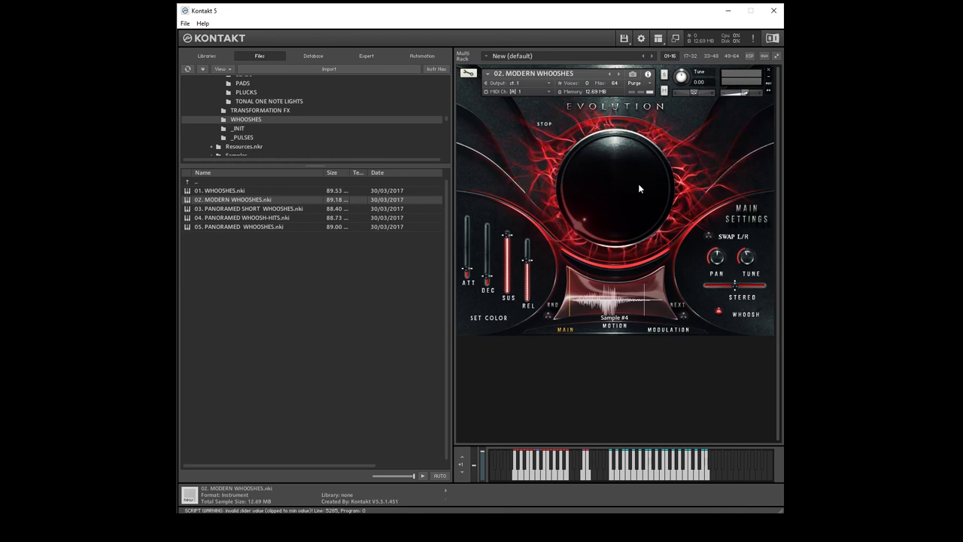
Switch to 04. PANORAMED WHOOSH-HITS and play three whoosh hits.
{"action": "left_click", "coordinate": [221, 218]}
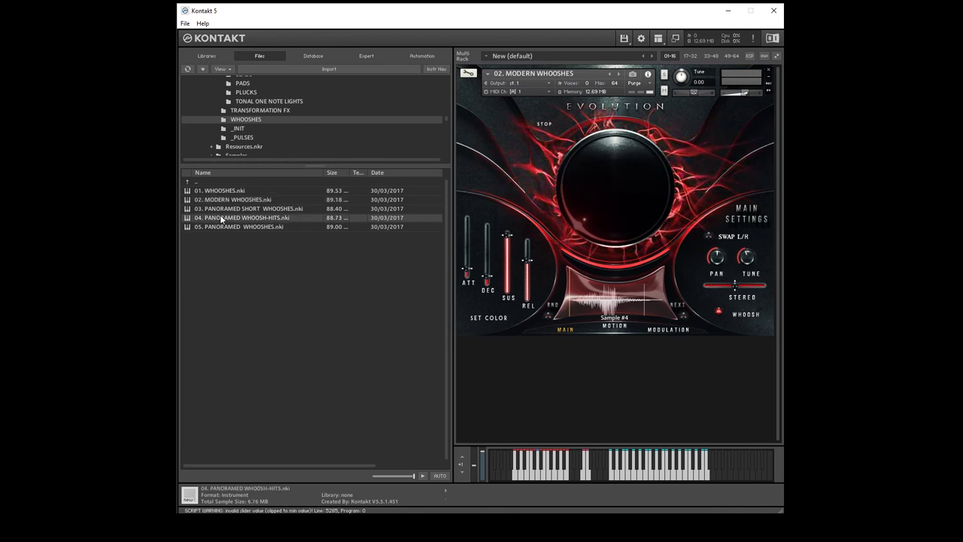
{"action": "left_click", "coordinate": [575, 213]}
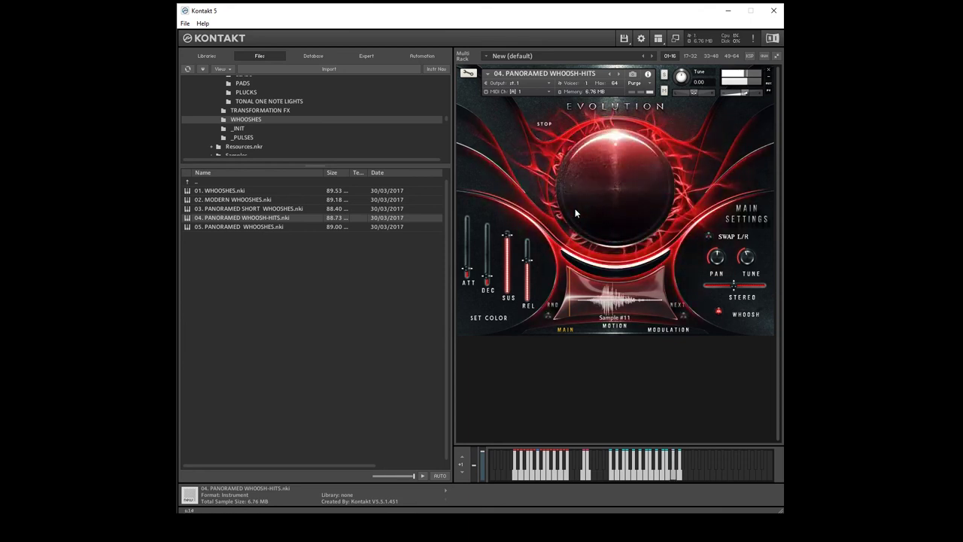
{"action": "left_click", "coordinate": [576, 213]}
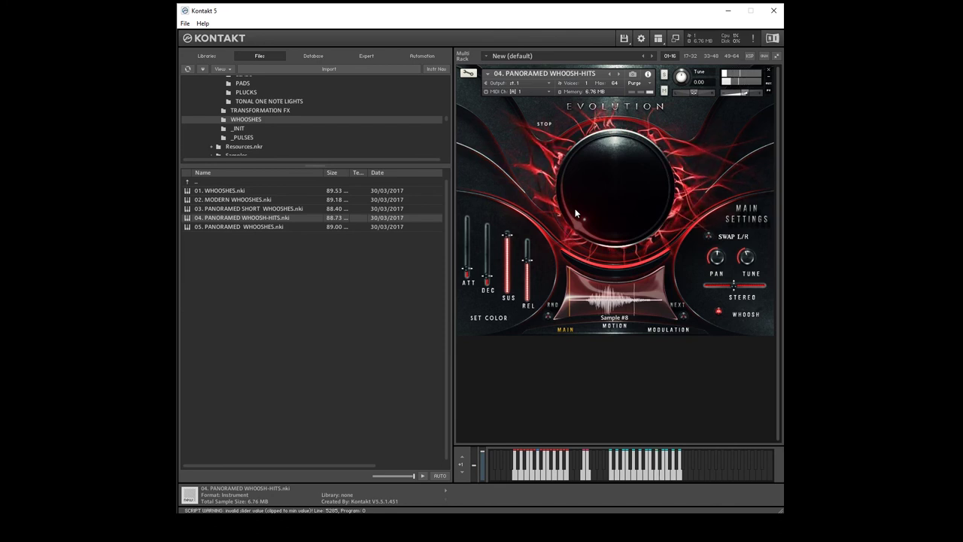
{"action": "left_click", "coordinate": [576, 213]}
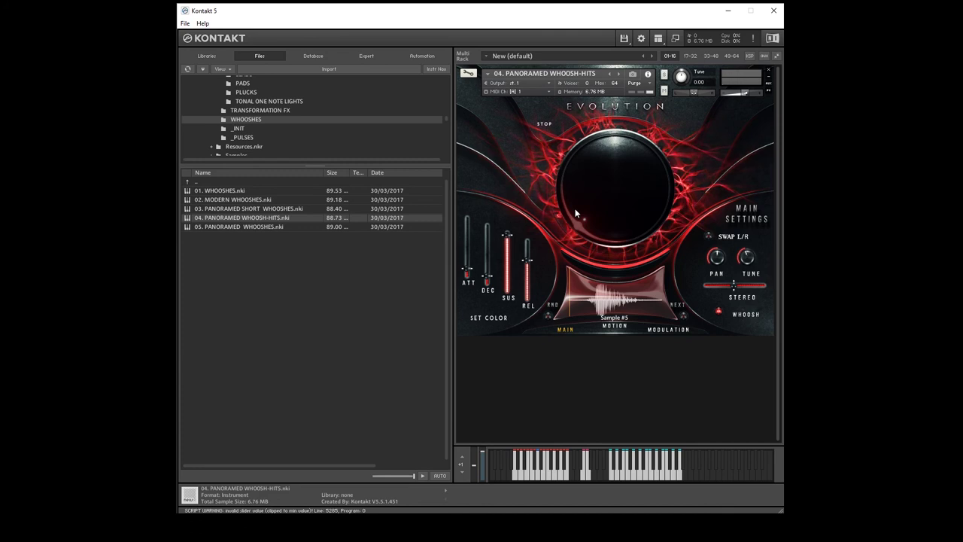
Load PULSES MENU.nki from the Instruments > _PULSES folder into the rack.
{"action": "double_click", "coordinate": [215, 180]}
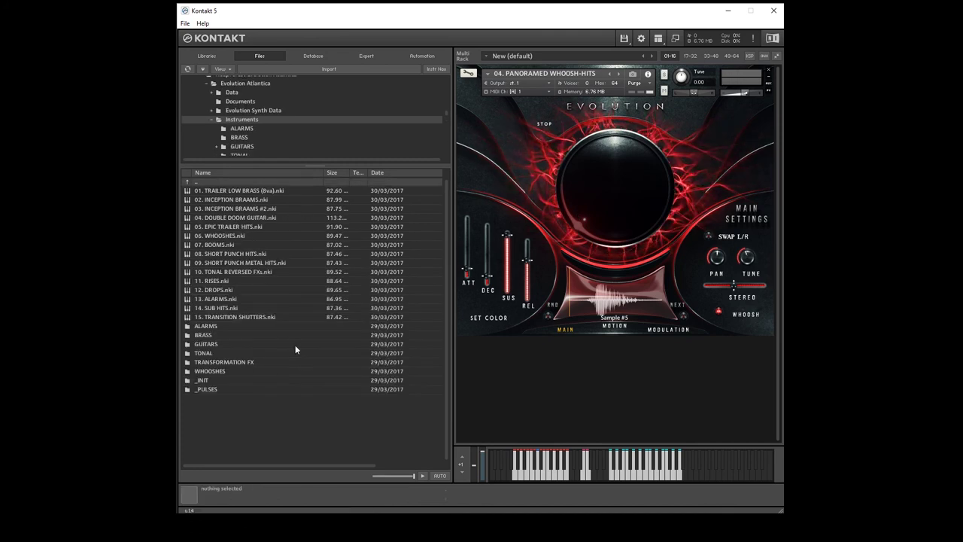
{"action": "double_click", "coordinate": [230, 389]}
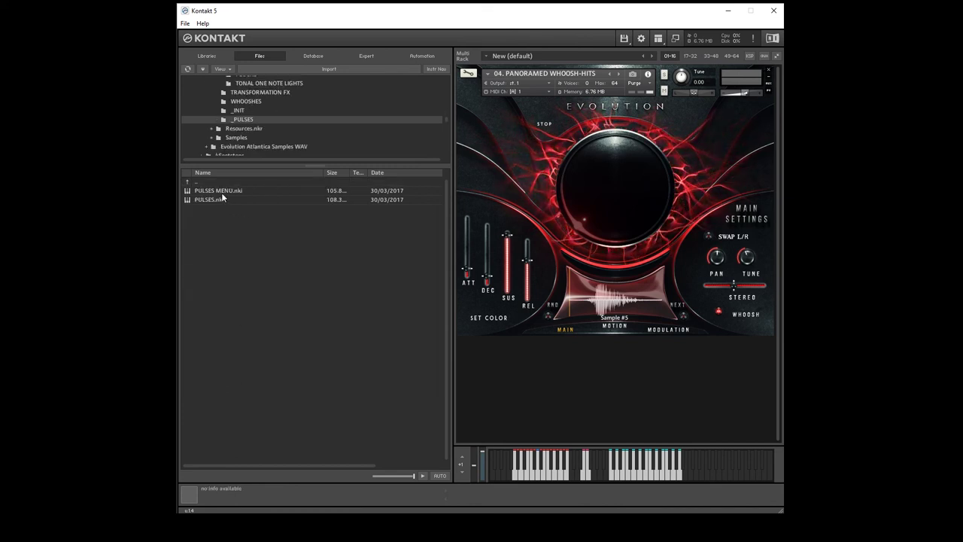
{"action": "left_click_drag", "start_coordinate": [210, 191], "coordinate": [580, 209]}
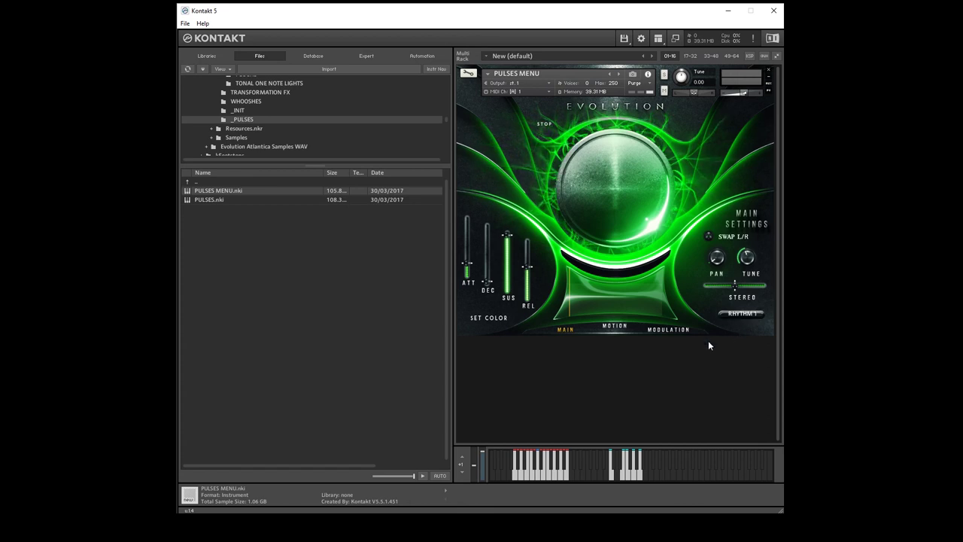
Audition the PULSES MENU patch with RHYTHM 1, RHYTHM 2, RHYTHM 3 and RHYTHM 4.
{"action": "left_click", "coordinate": [744, 315]}
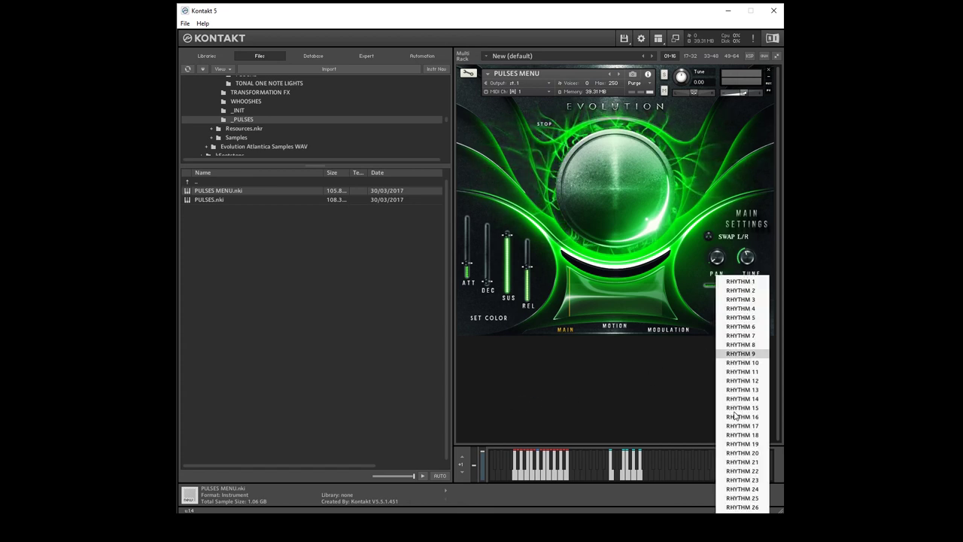
{"action": "left_click", "coordinate": [749, 281]}
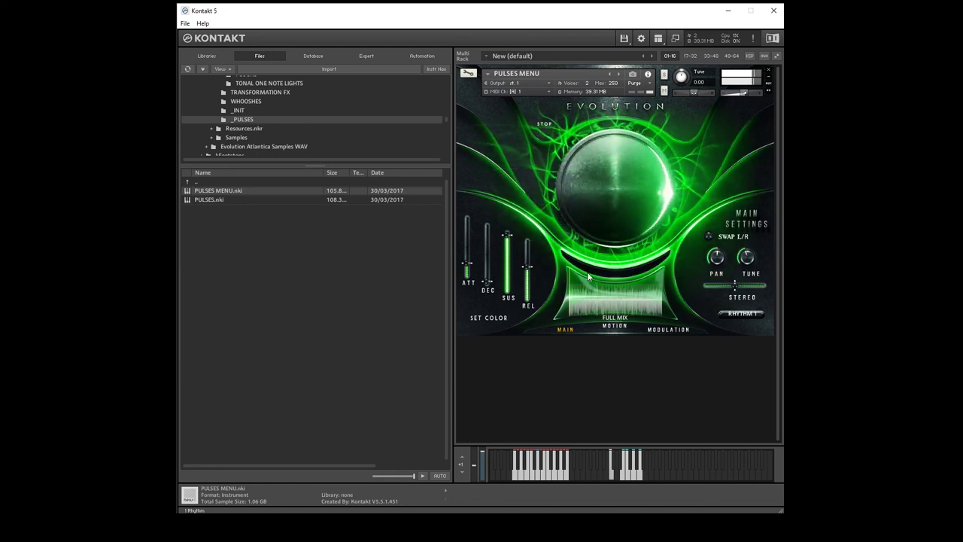
{"action": "left_click", "coordinate": [733, 314]}
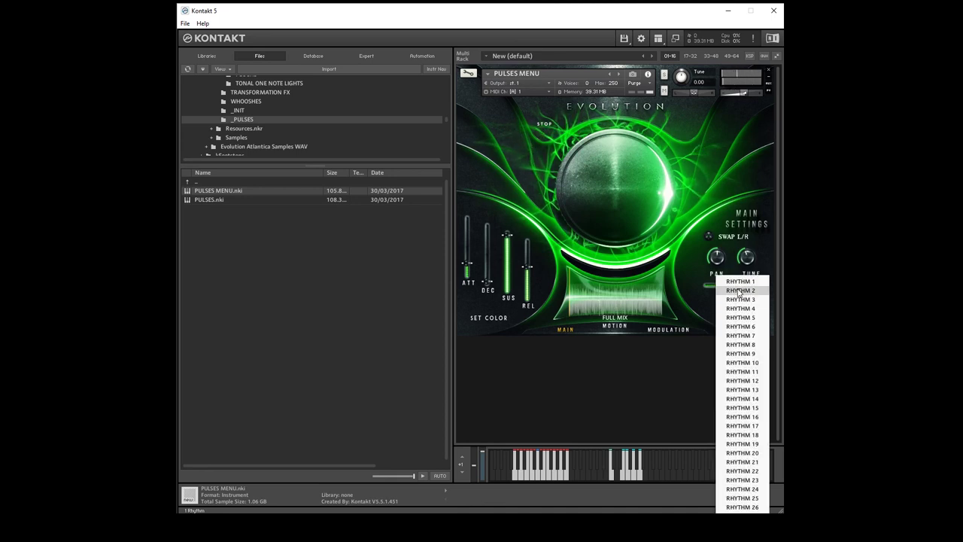
{"action": "left_click", "coordinate": [738, 291]}
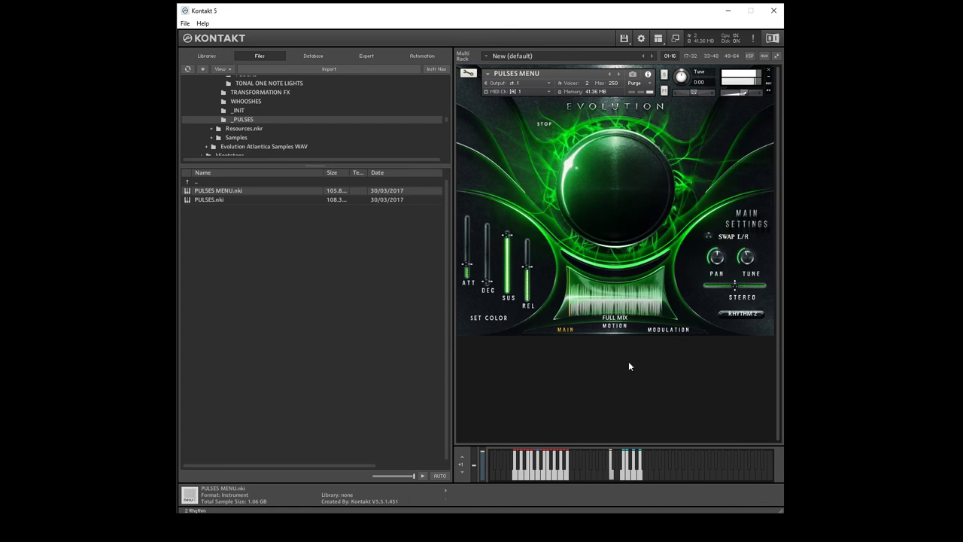
{"action": "left_click", "coordinate": [738, 315]}
{"action": "left_click", "coordinate": [742, 303]}
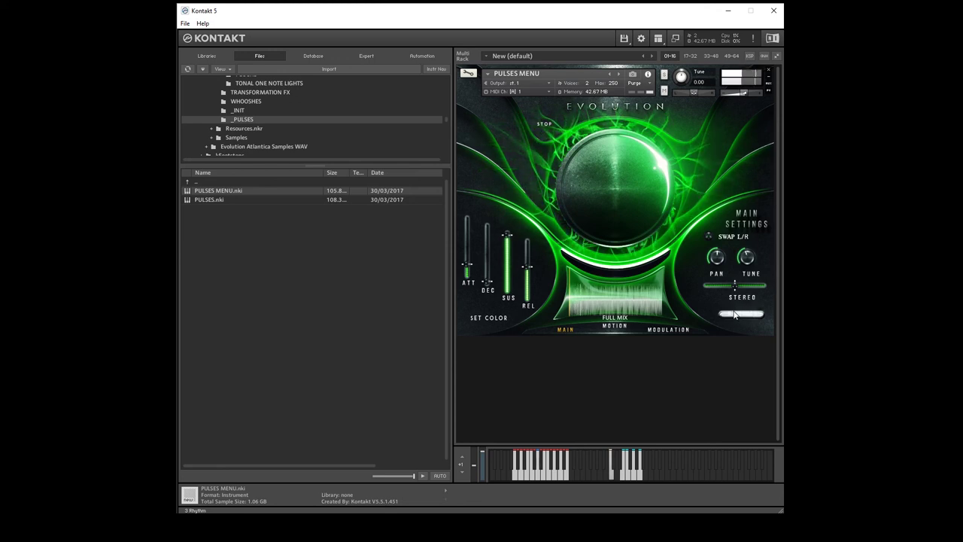
{"action": "left_click", "coordinate": [735, 315]}
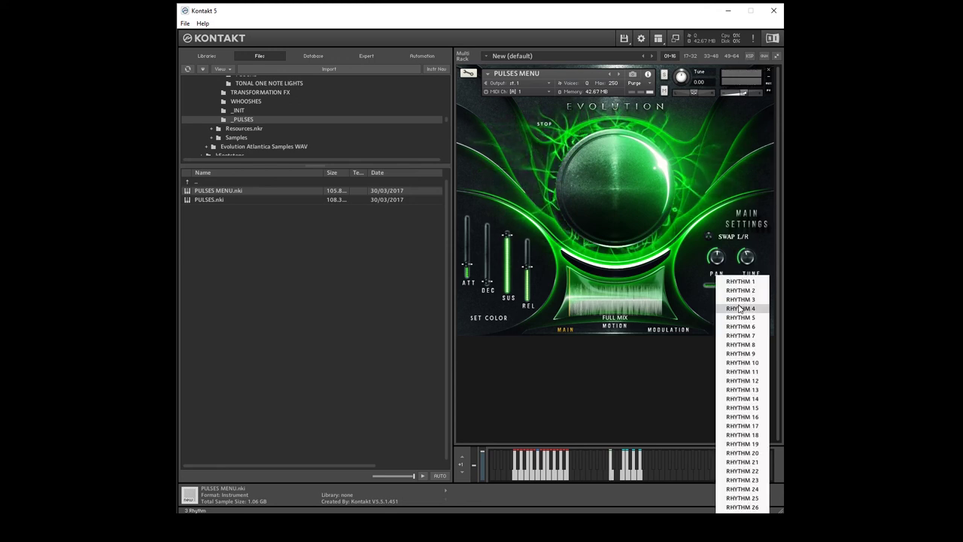
{"action": "left_click", "coordinate": [739, 309]}
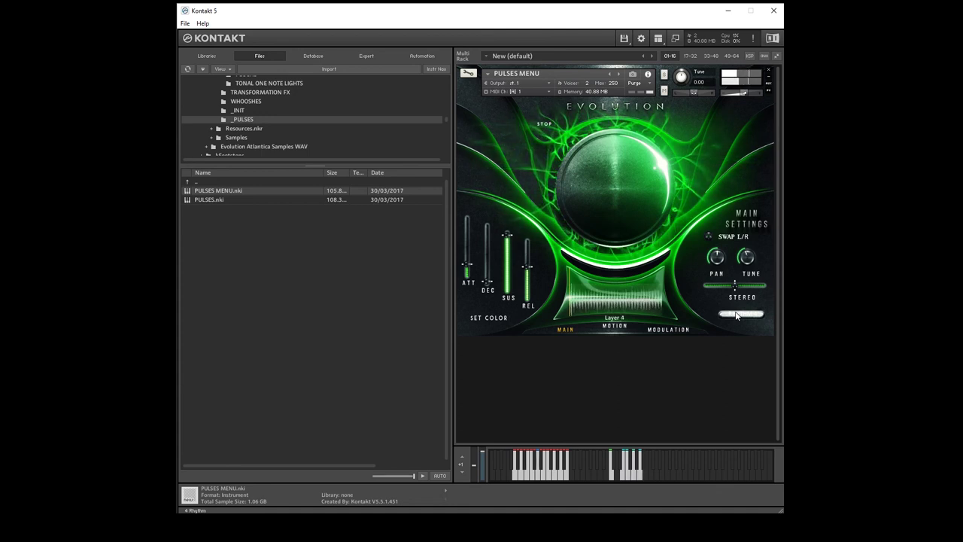
Try RHYTHM 6, 12 and 18, then leave RHYTHM 23 as the active rhythm.
{"action": "left_click", "coordinate": [737, 316]}
{"action": "left_click", "coordinate": [739, 327]}
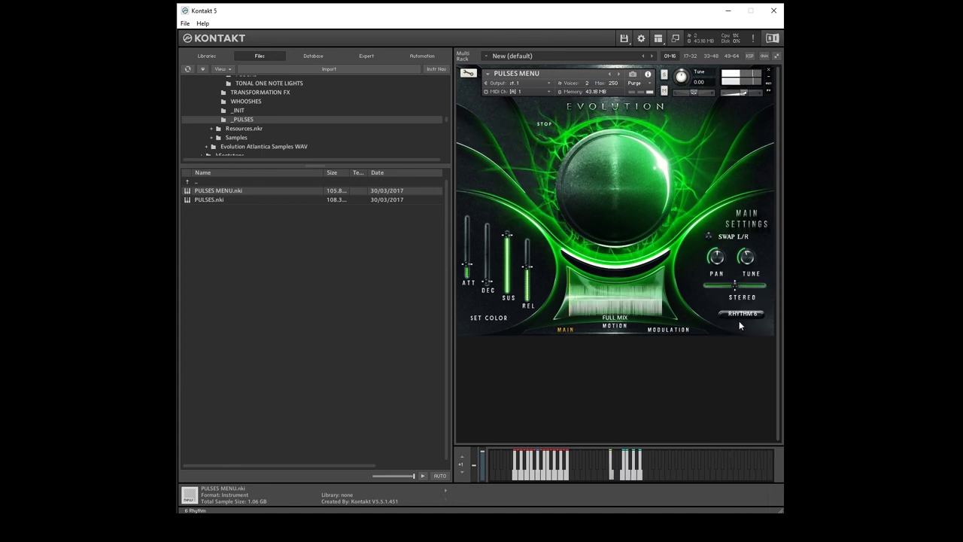
{"action": "left_click", "coordinate": [740, 317]}
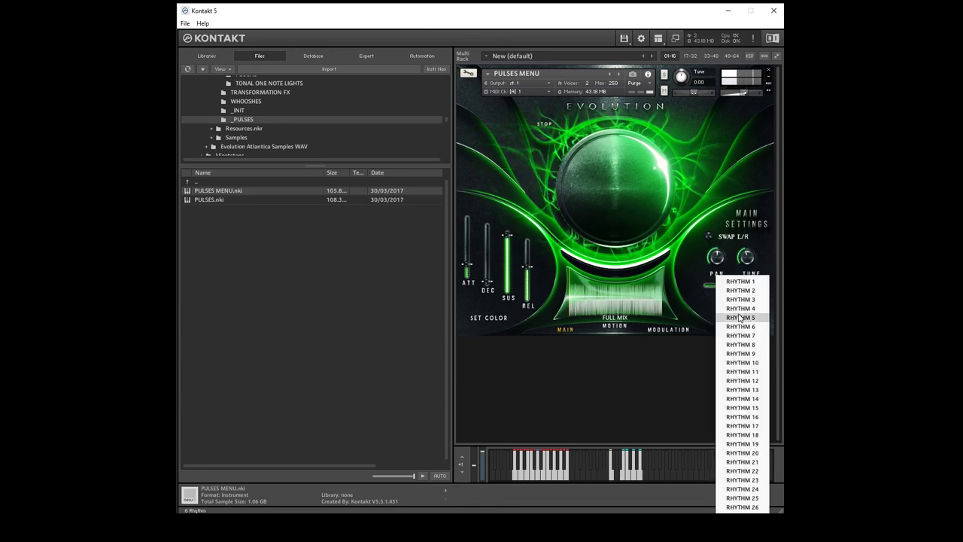
{"action": "left_click", "coordinate": [742, 383]}
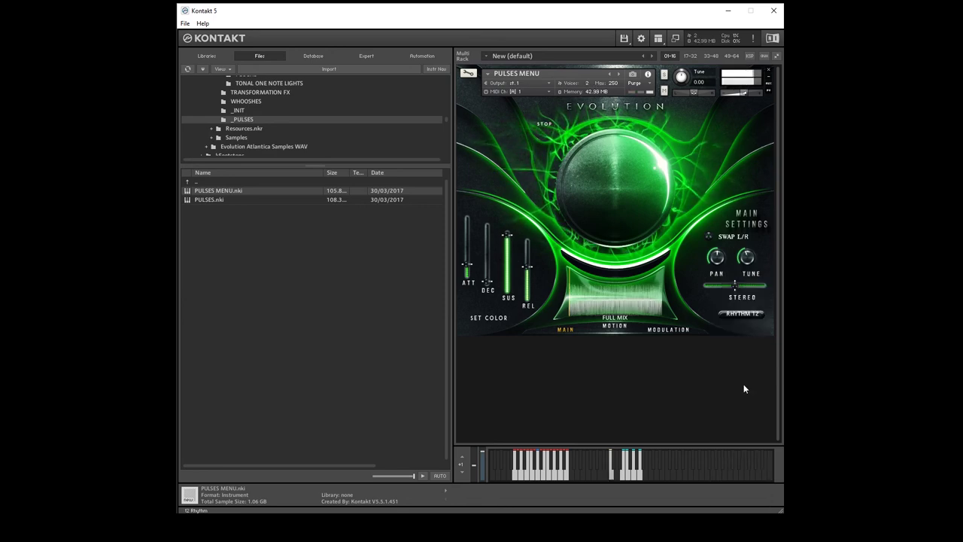
{"action": "left_click", "coordinate": [748, 317]}
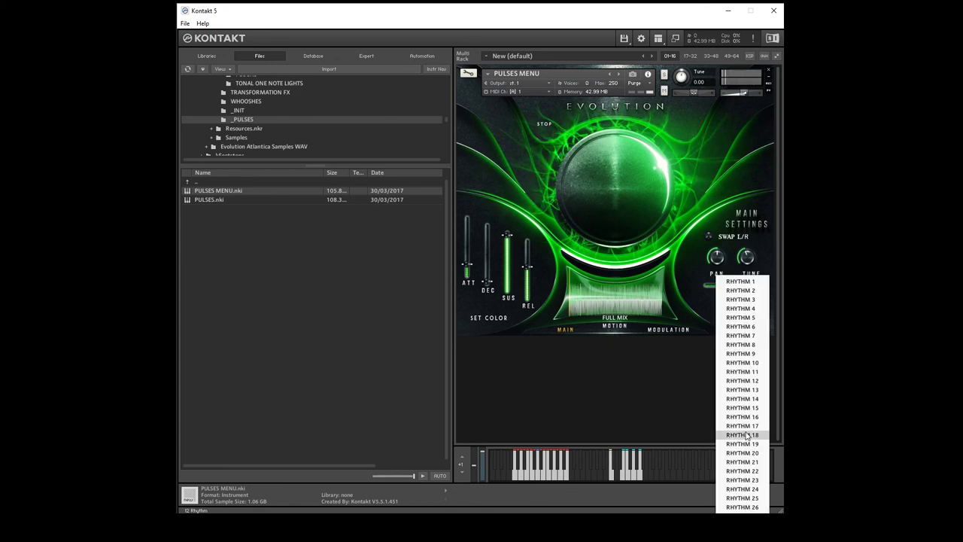
{"action": "left_click", "coordinate": [747, 435]}
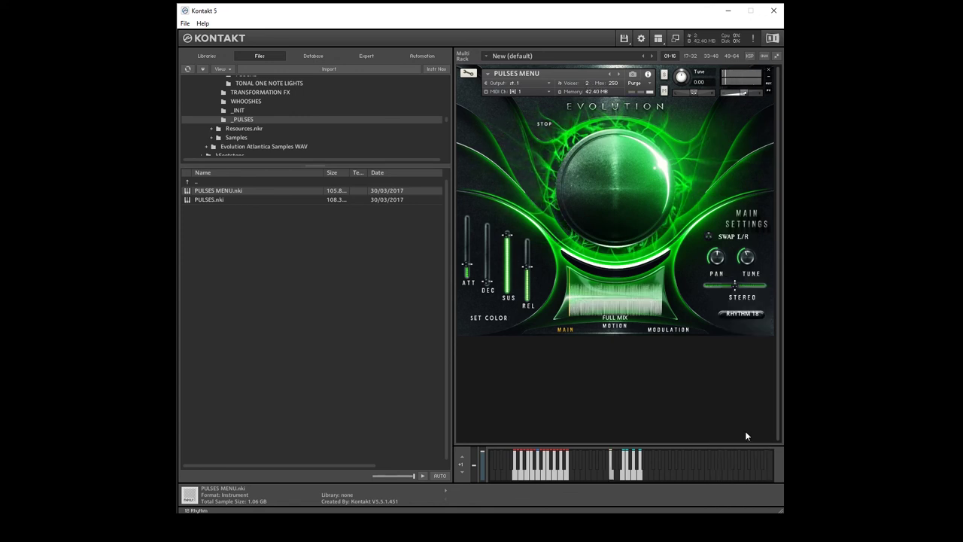
{"action": "left_click", "coordinate": [749, 321]}
{"action": "left_click", "coordinate": [742, 477]}
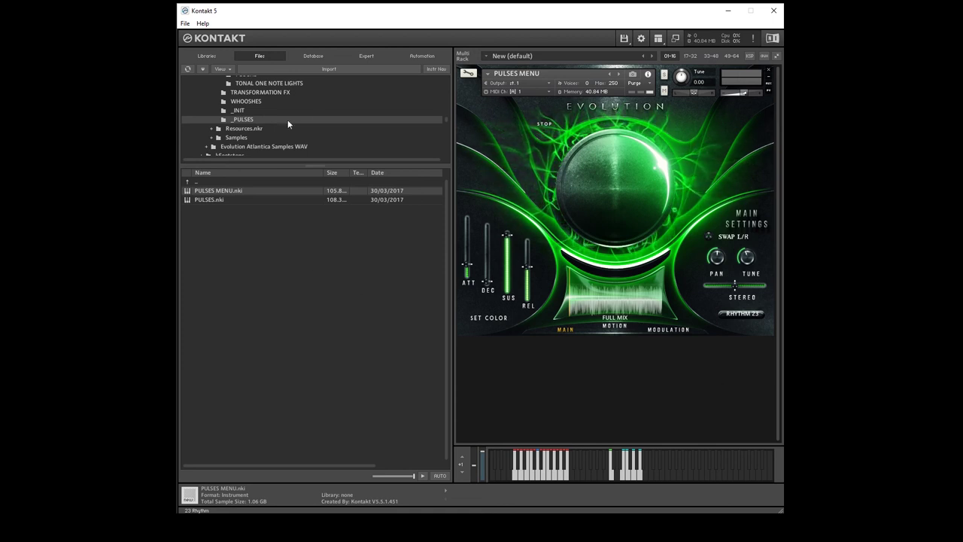
Browse from Instruments into the ALARMS and GUITARS folders, returning to Instruments each time.
{"action": "double_click", "coordinate": [225, 182]}
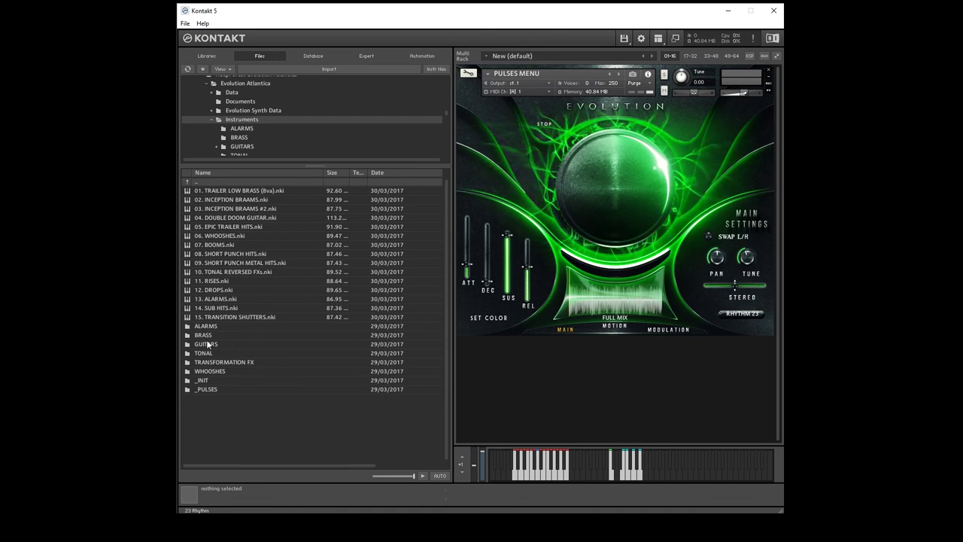
{"action": "double_click", "coordinate": [215, 325]}
{"action": "double_click", "coordinate": [227, 184]}
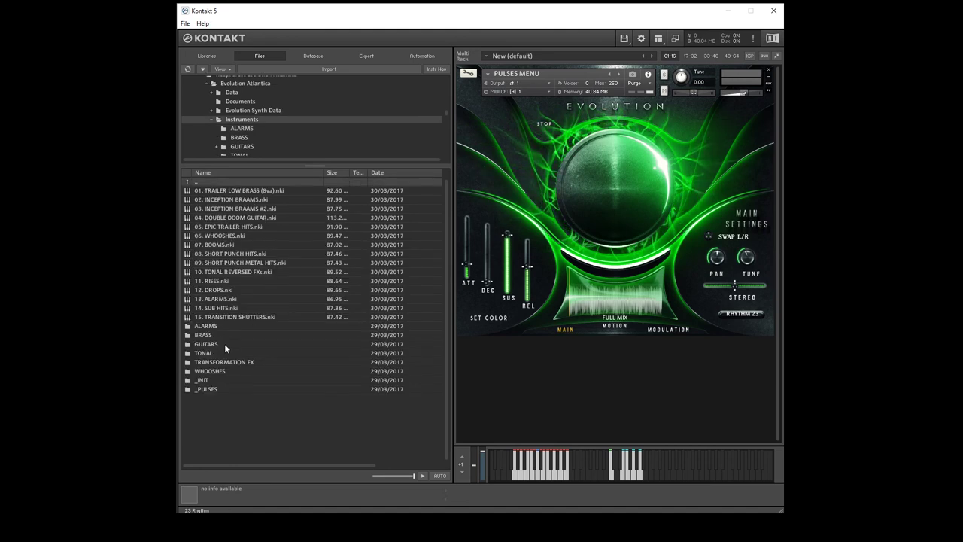
{"action": "double_click", "coordinate": [225, 343]}
{"action": "double_click", "coordinate": [219, 185]}
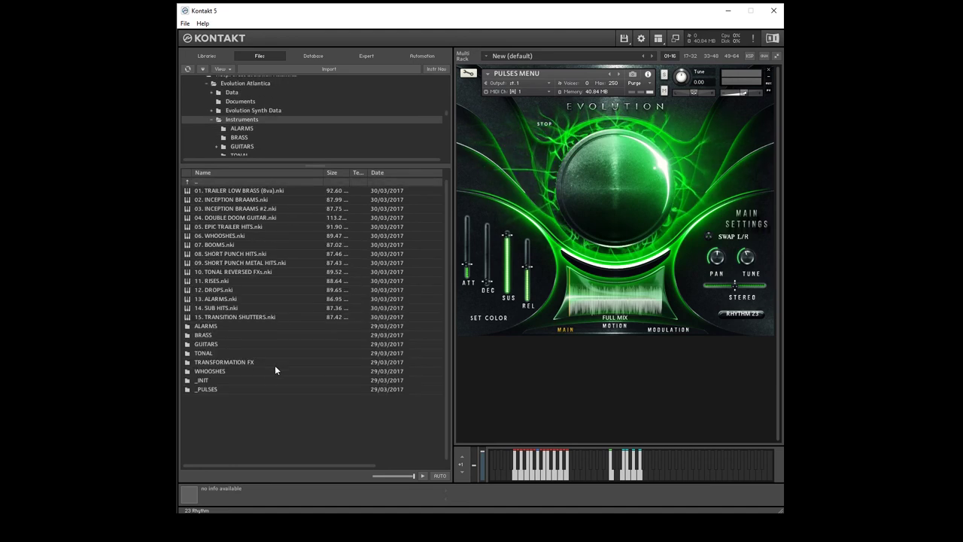